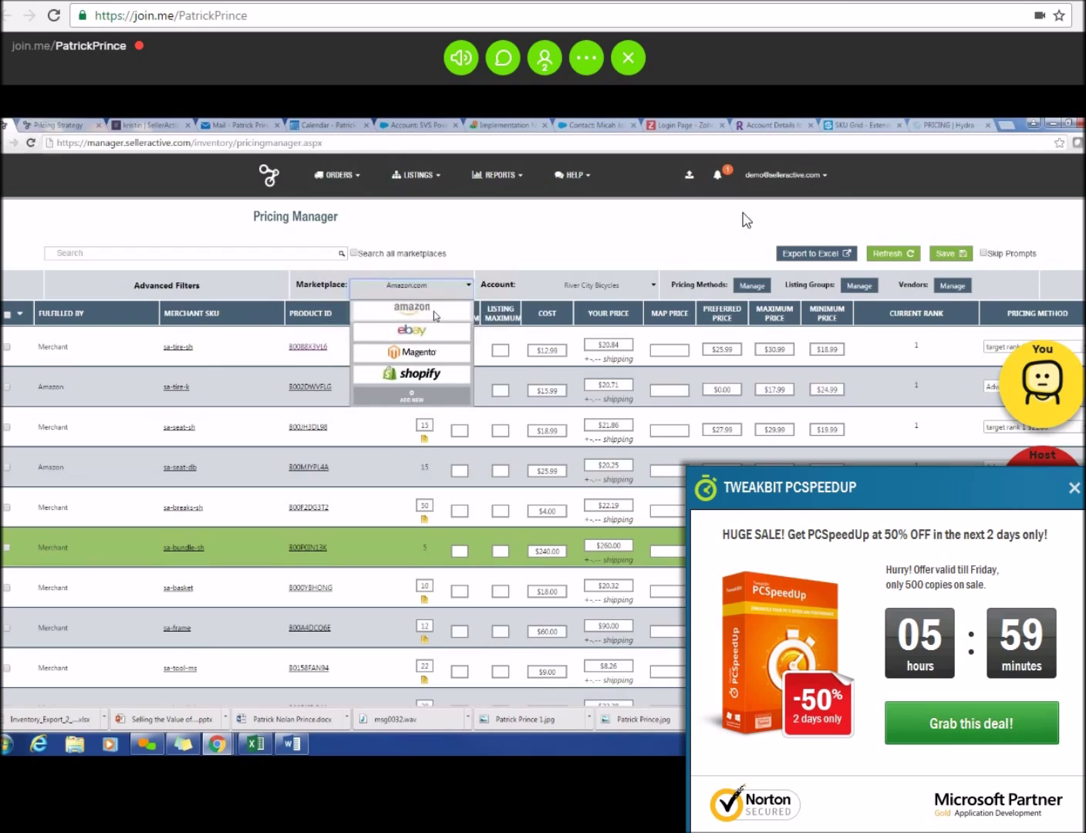
Step: View the competing Amazon offers for the sa-tire-sh bike tire through its current rank
{"action": "left_click", "coordinate": [1074, 487]}
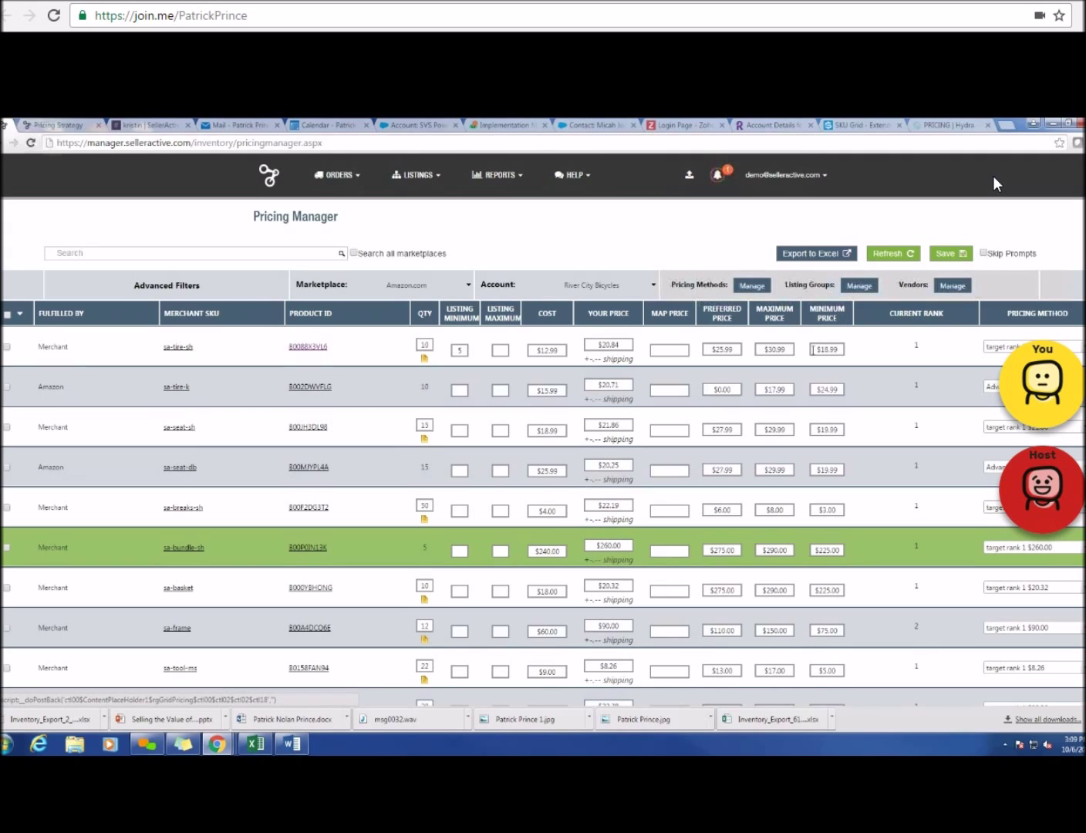
{"action": "left_click", "coordinate": [918, 350]}
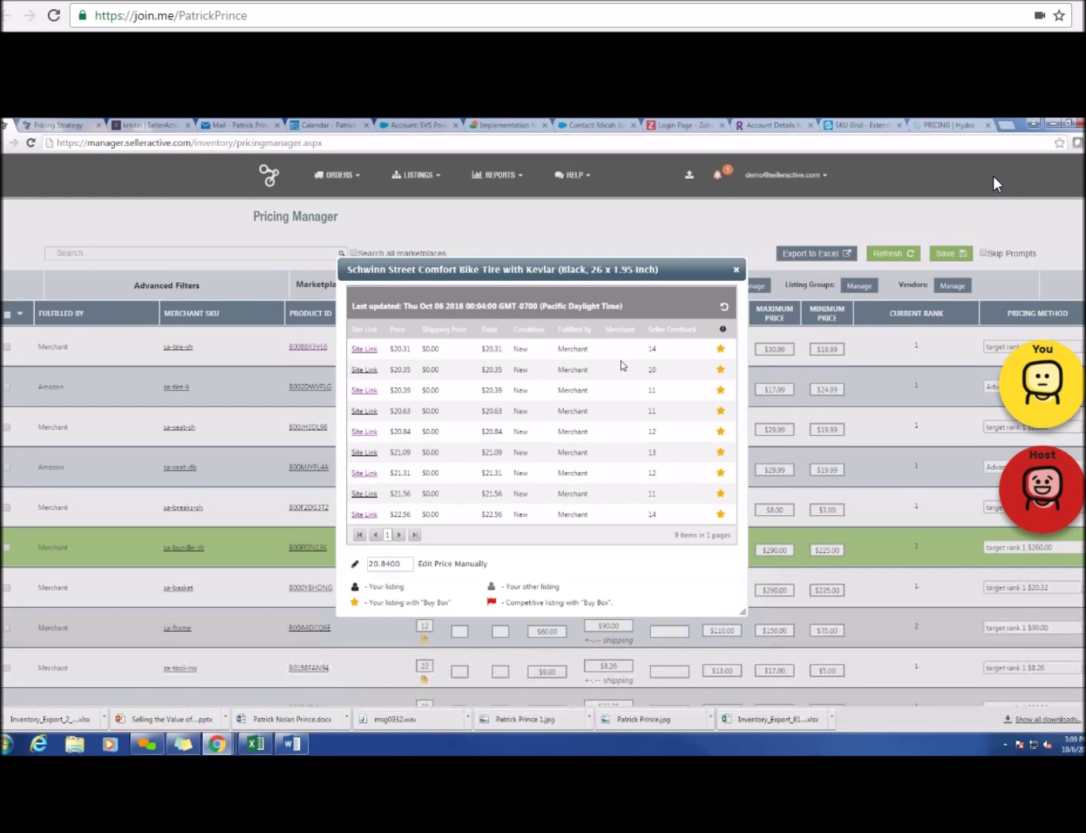
{"action": "left_click", "coordinate": [736, 270]}
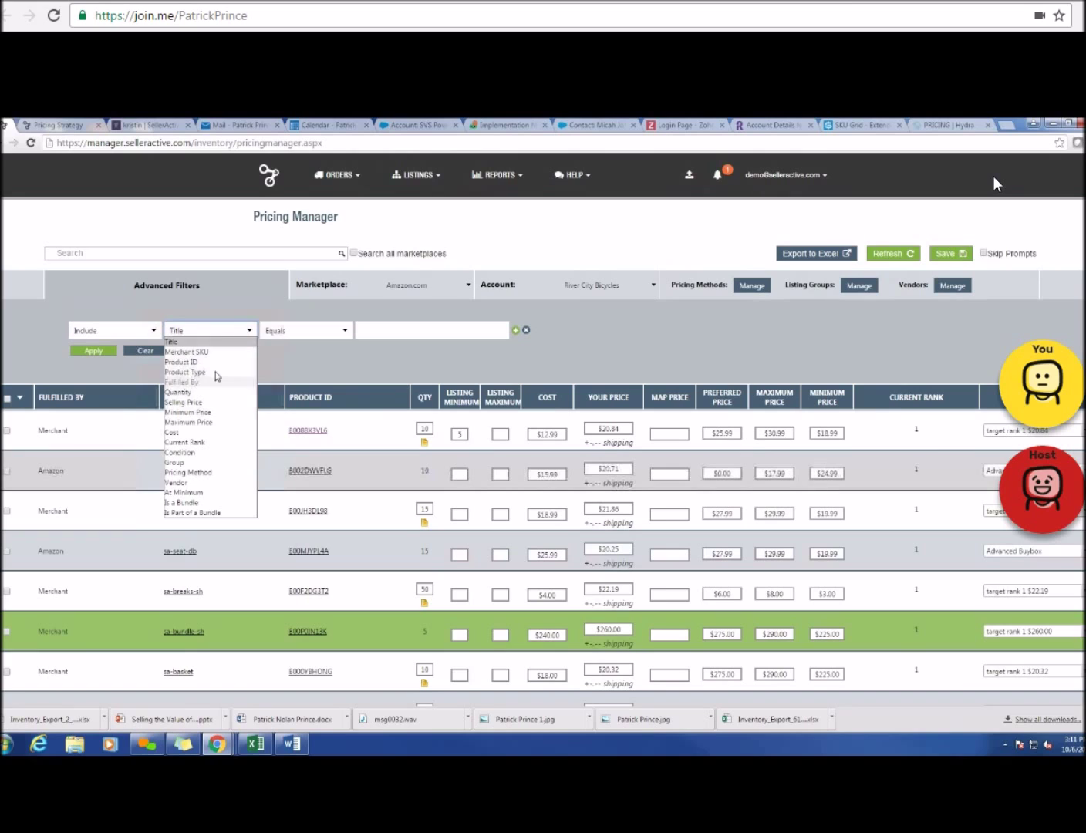
Step: Review the match operators available for the Title condition in the Pricing Manager's advanced filters
{"action": "left_click", "coordinate": [312, 335]}
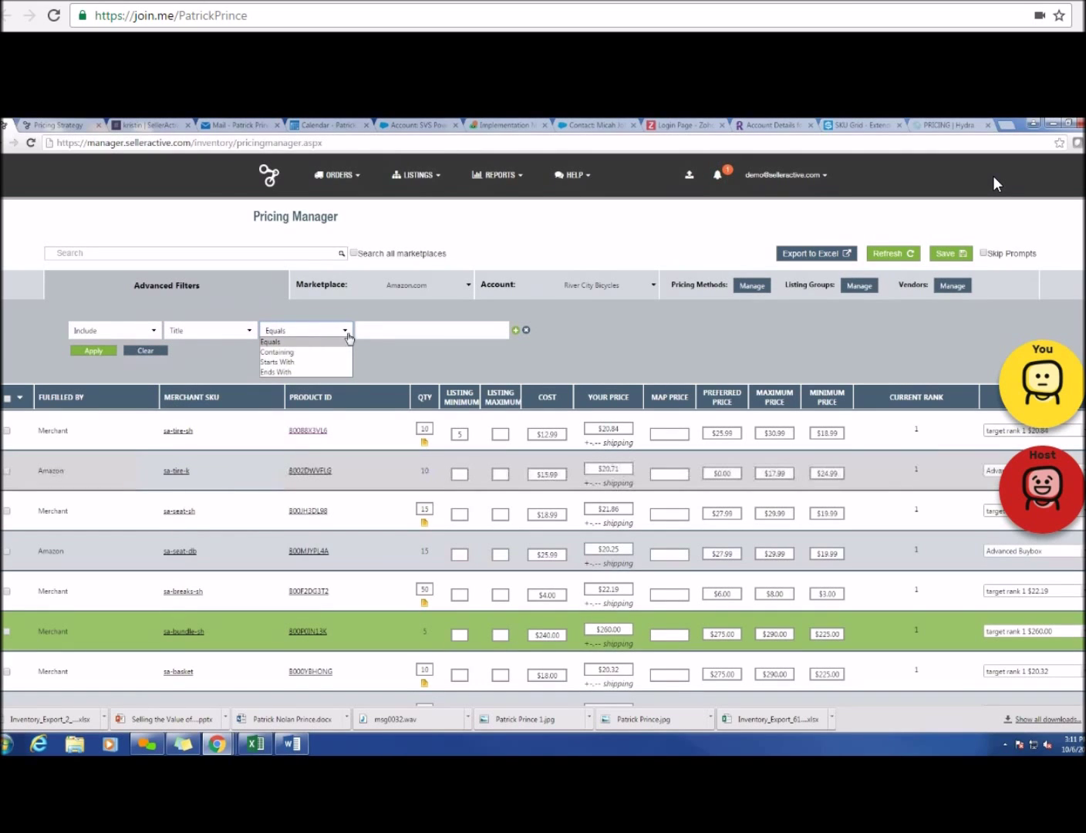
{"action": "left_click", "coordinate": [480, 331]}
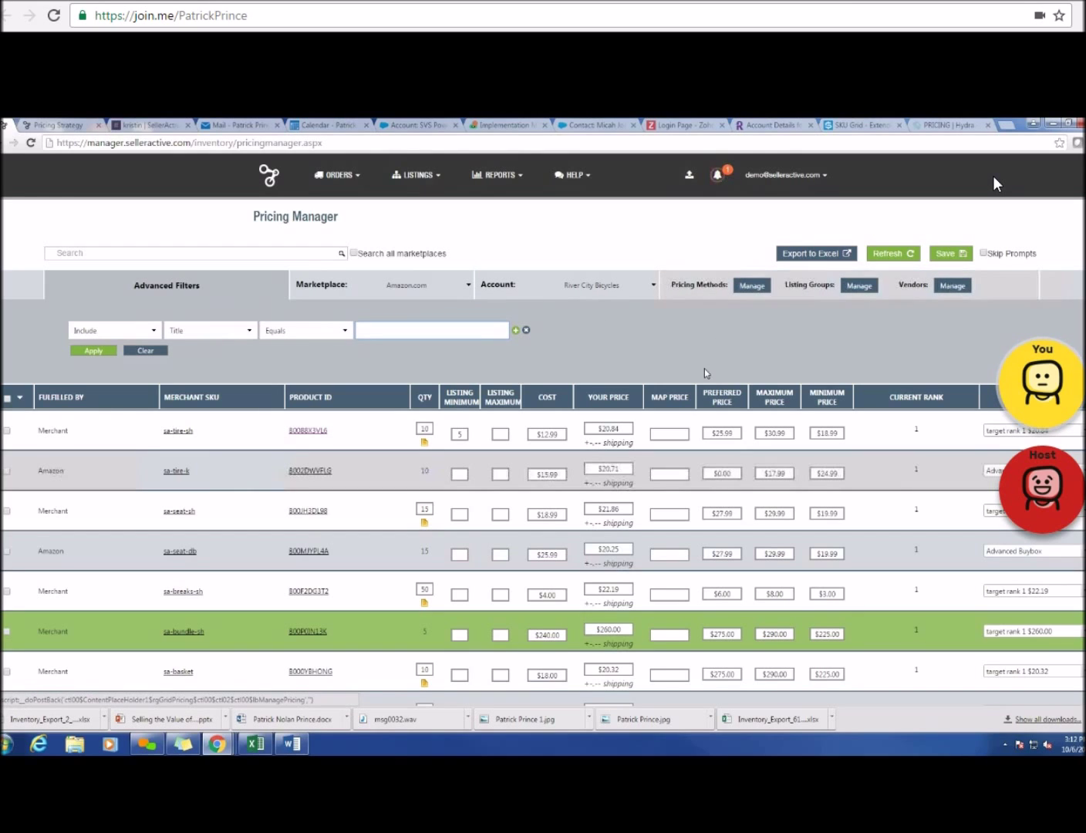
Step: Open pricing method management, close the extra browser tab, and cancel the open new pricing strategy setup
{"action": "left_click", "coordinate": [752, 287]}
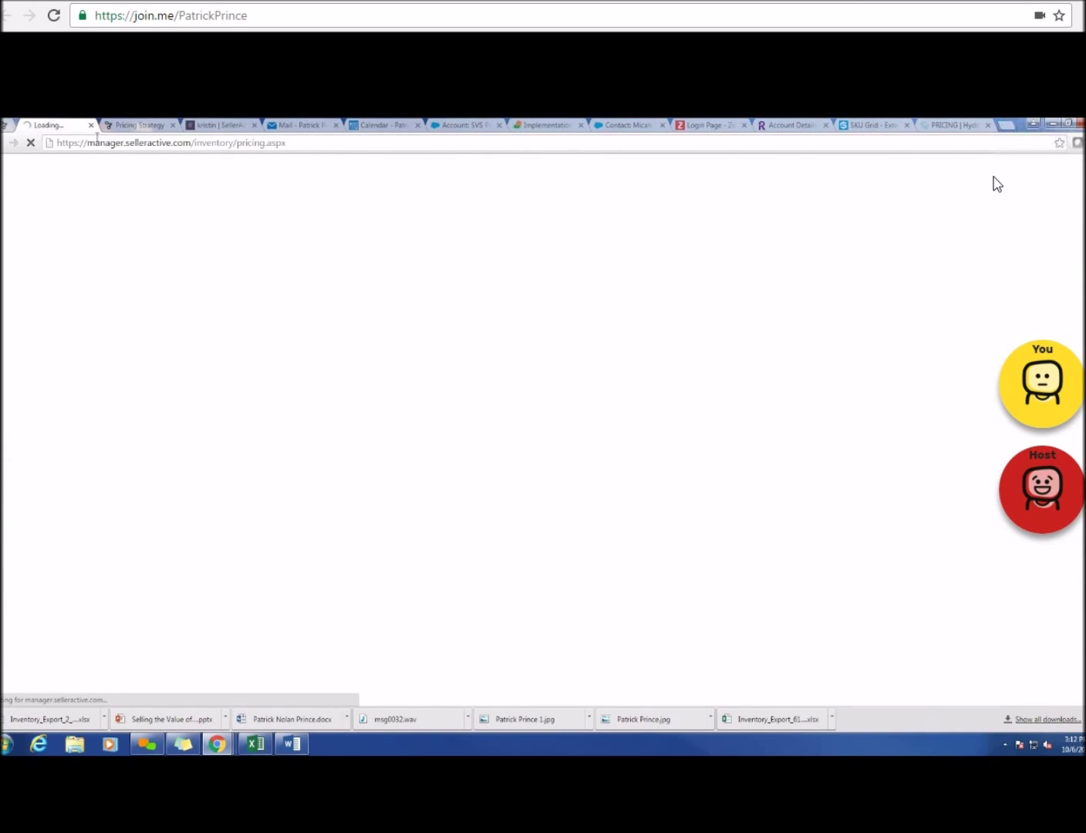
{"action": "left_click", "coordinate": [132, 127]}
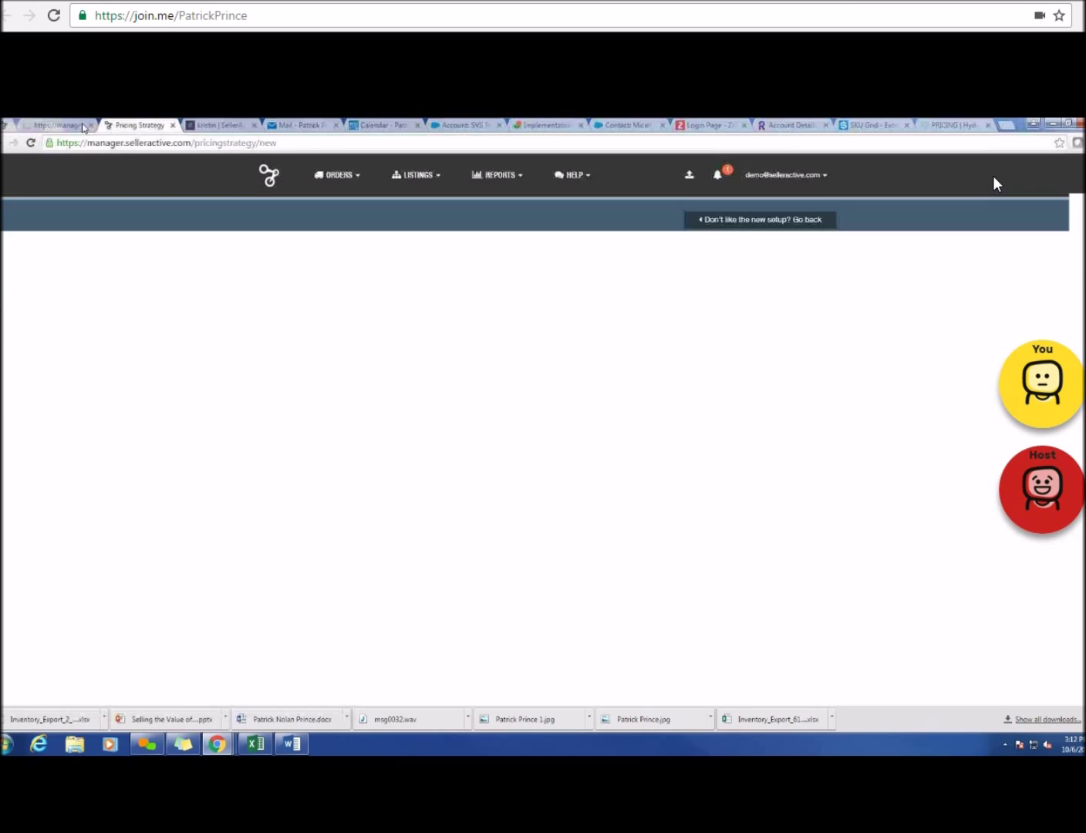
{"action": "left_click", "coordinate": [91, 125]}
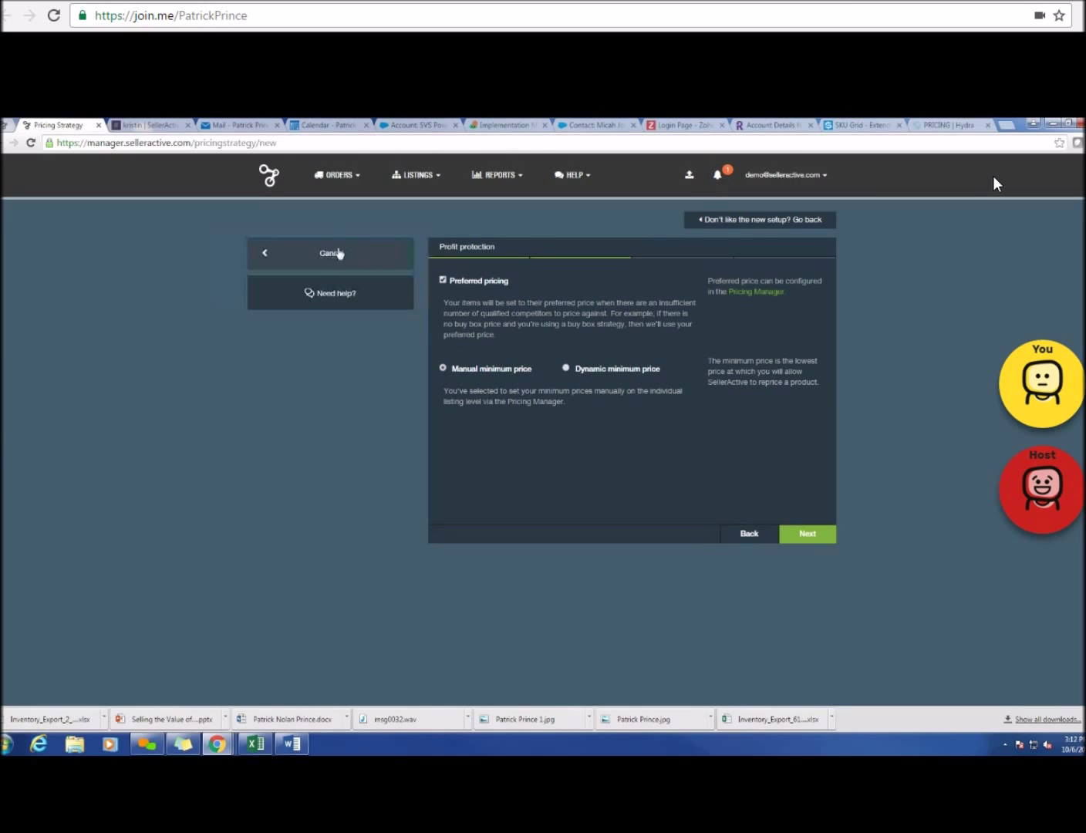
{"action": "left_click", "coordinate": [298, 257]}
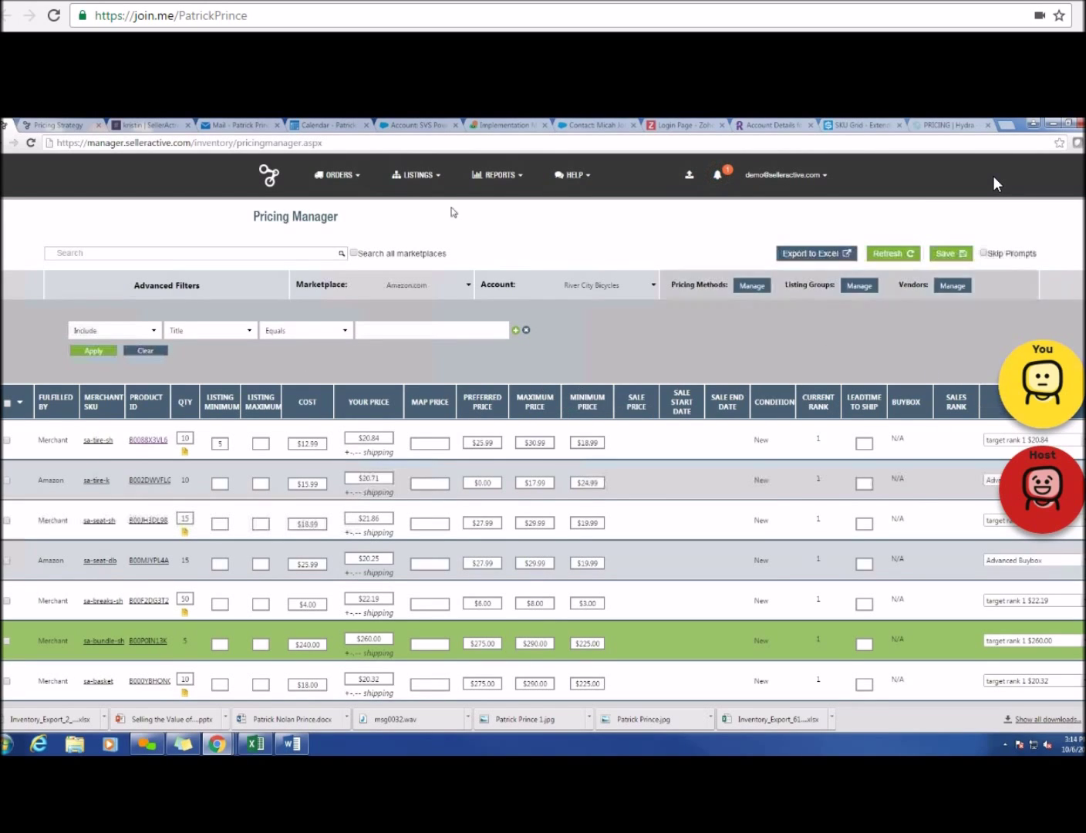
Step: Go to the integrations overview and open the settings of the Amazon integration
{"action": "mouse_move", "coordinate": [341, 181]}
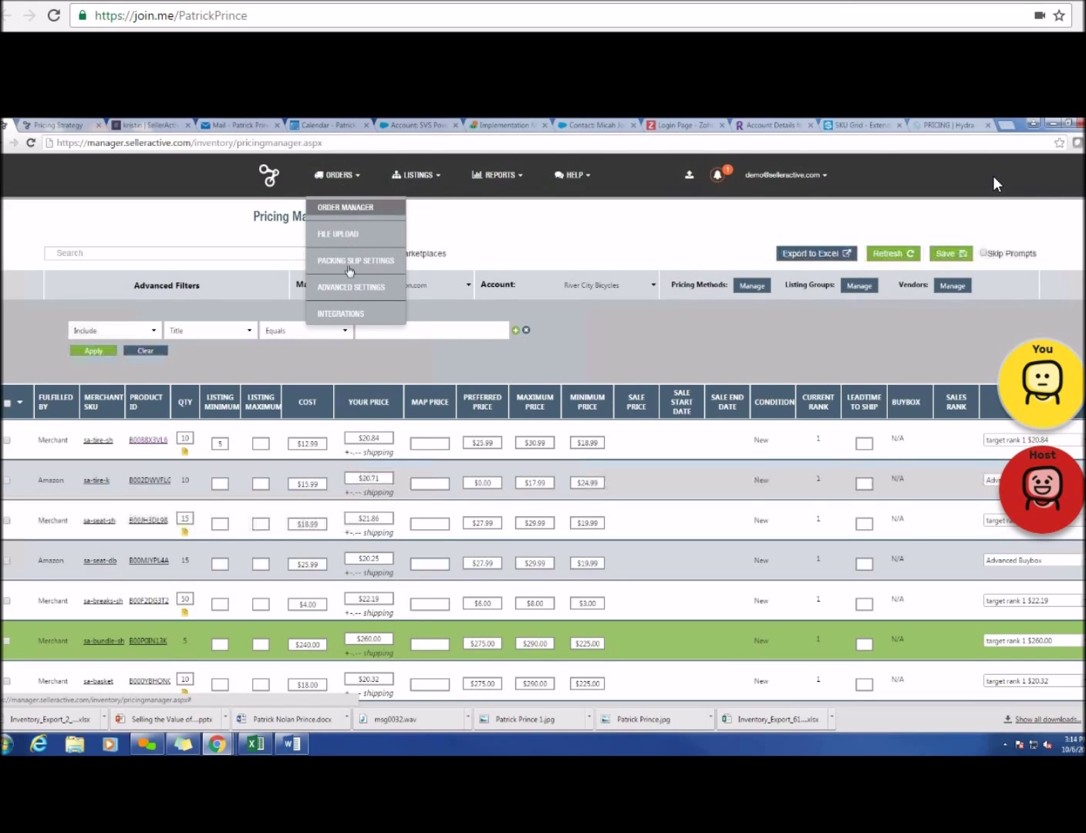
{"action": "left_click", "coordinate": [357, 315]}
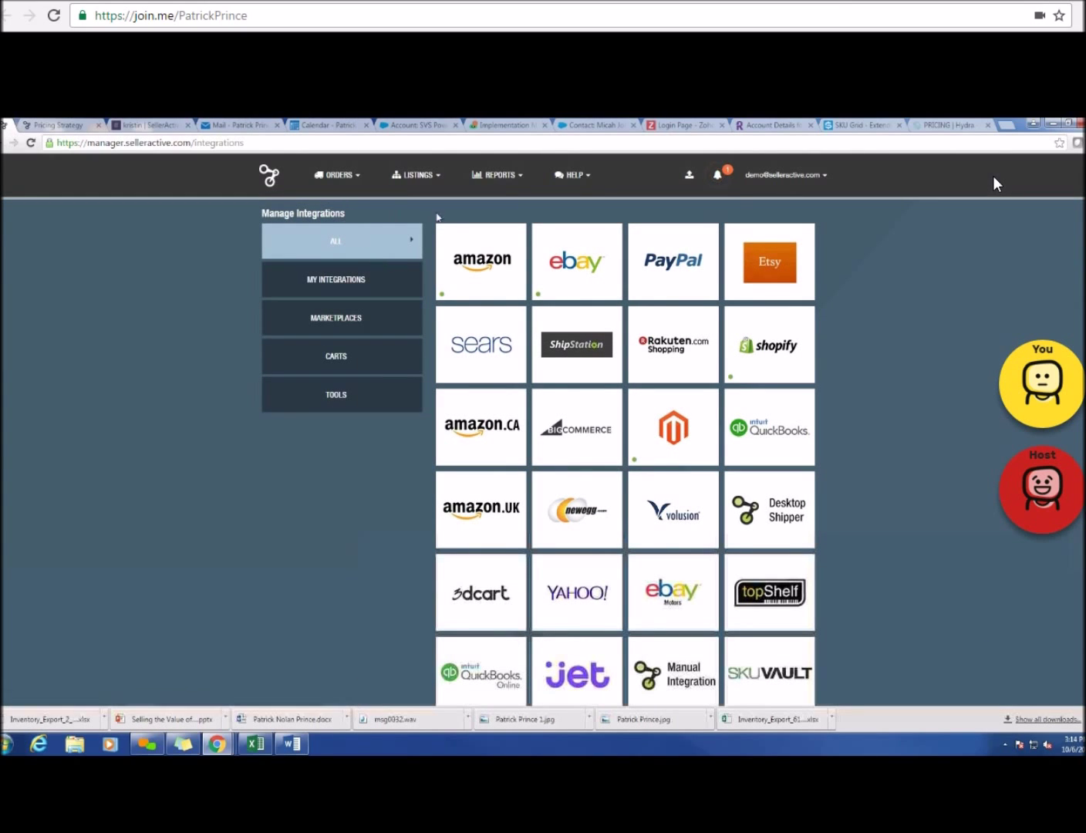
{"action": "left_click", "coordinate": [472, 267]}
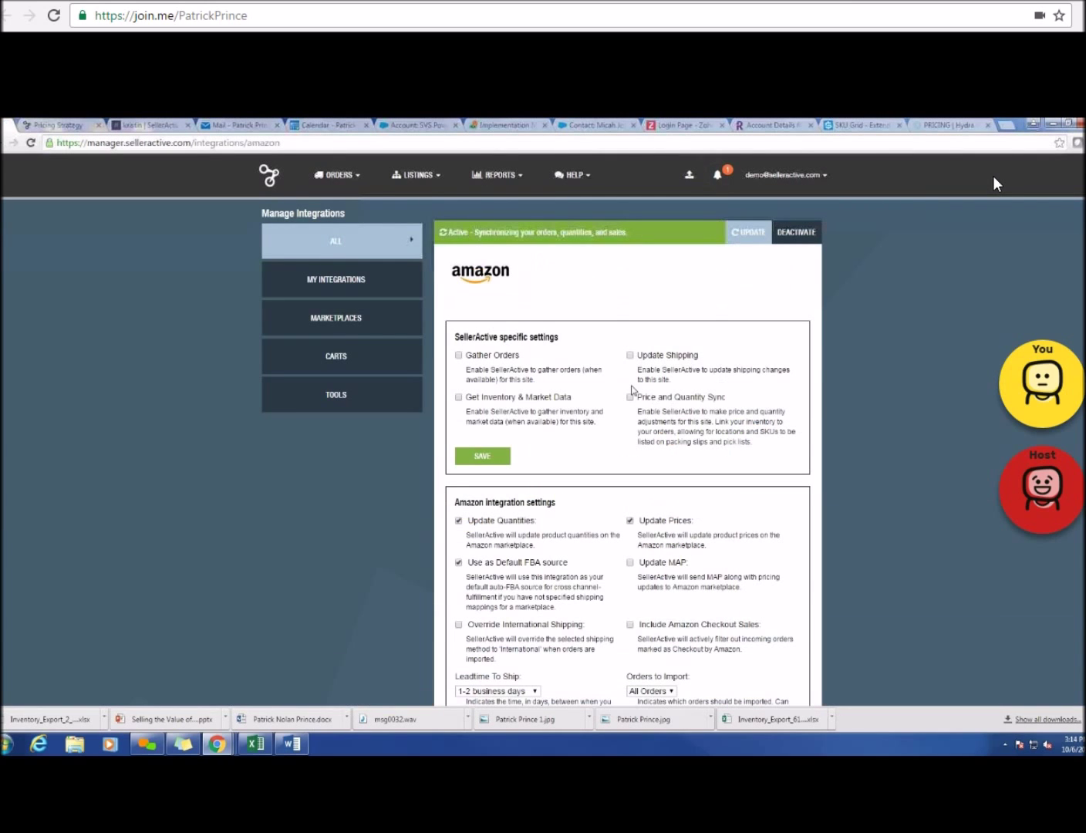
Step: View the sign-in page for redoing the Amazon account integration and return to the Amazon integration settings
{"action": "scroll", "coordinate": [594, 524], "scroll_direction": "down", "scroll_amount": 2}
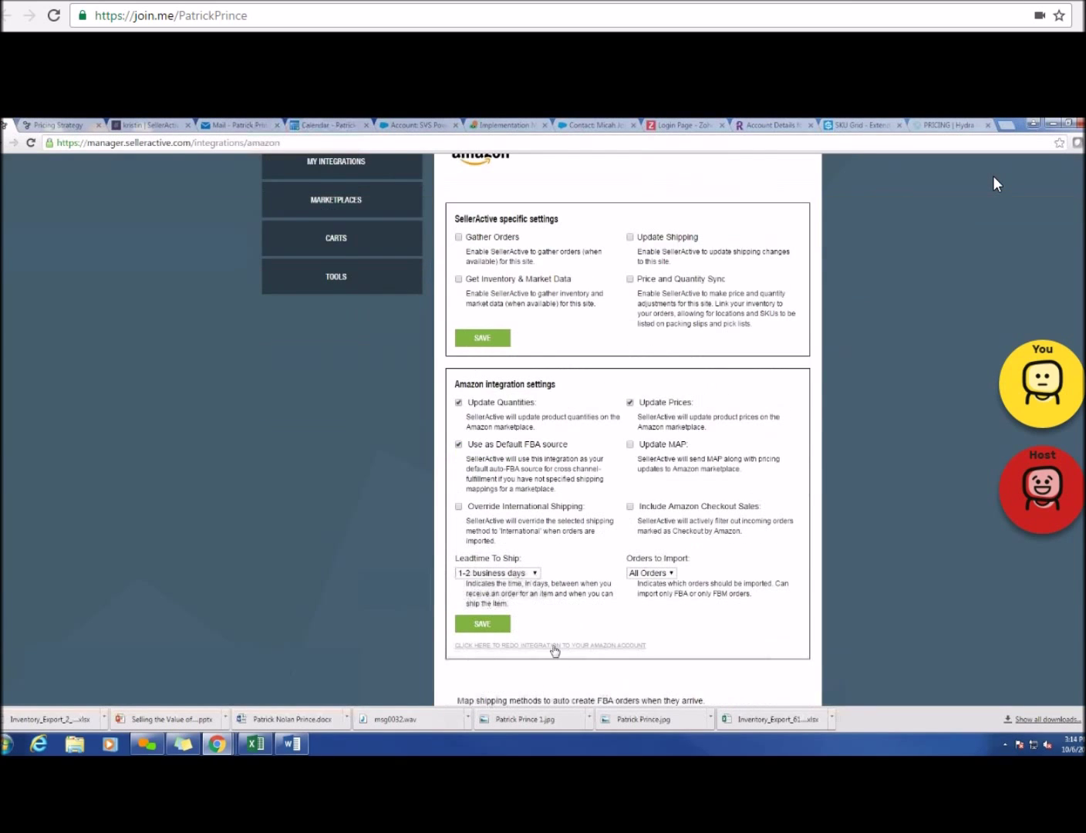
{"action": "left_click", "coordinate": [555, 650]}
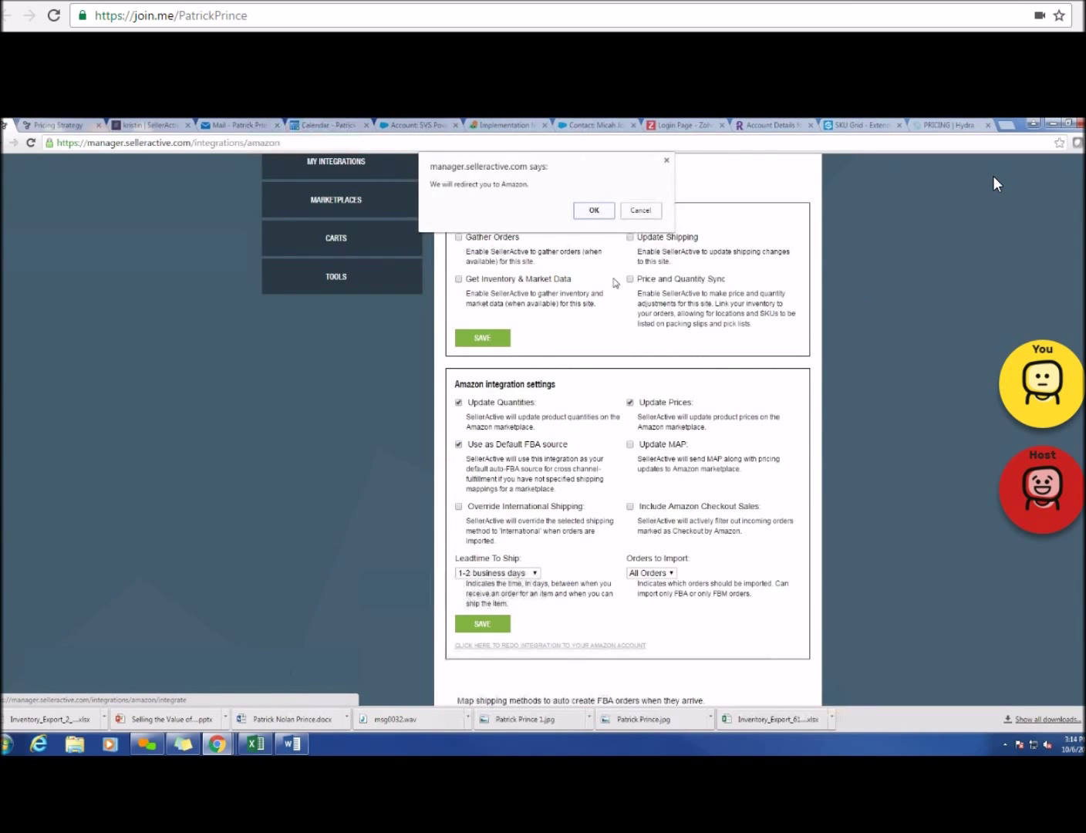
{"action": "left_click", "coordinate": [595, 210]}
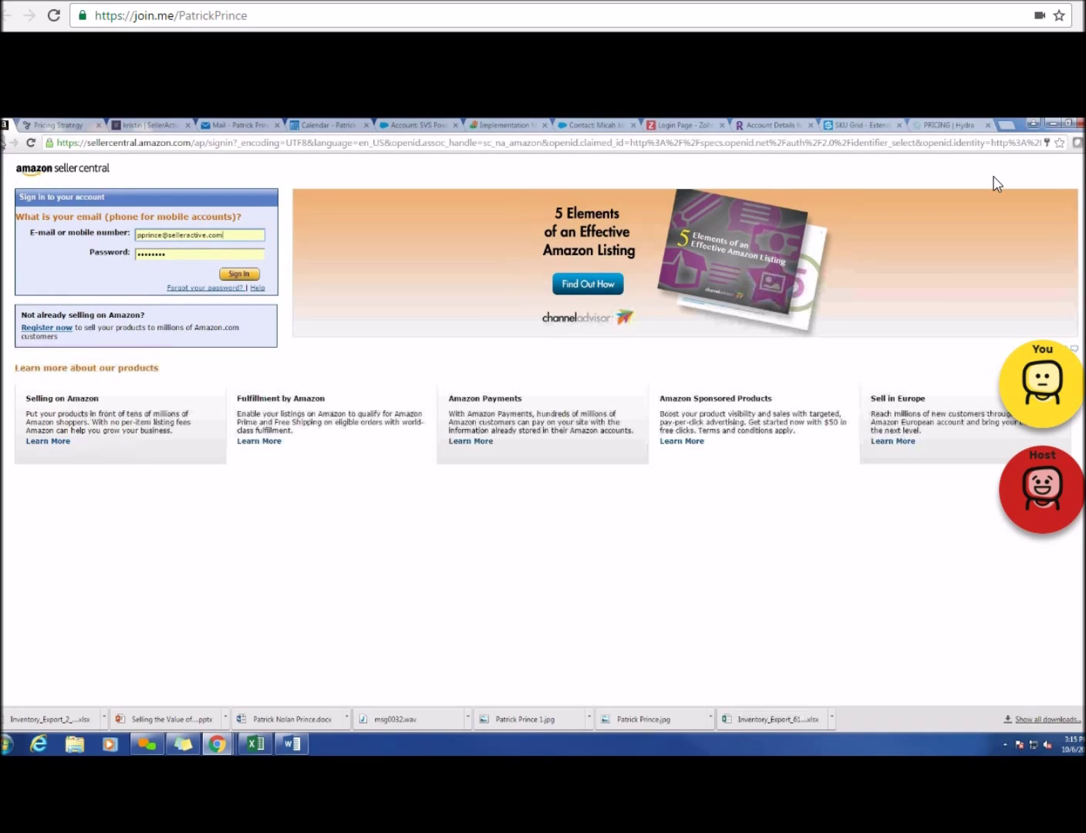
{"action": "left_click", "coordinate": [13, 142]}
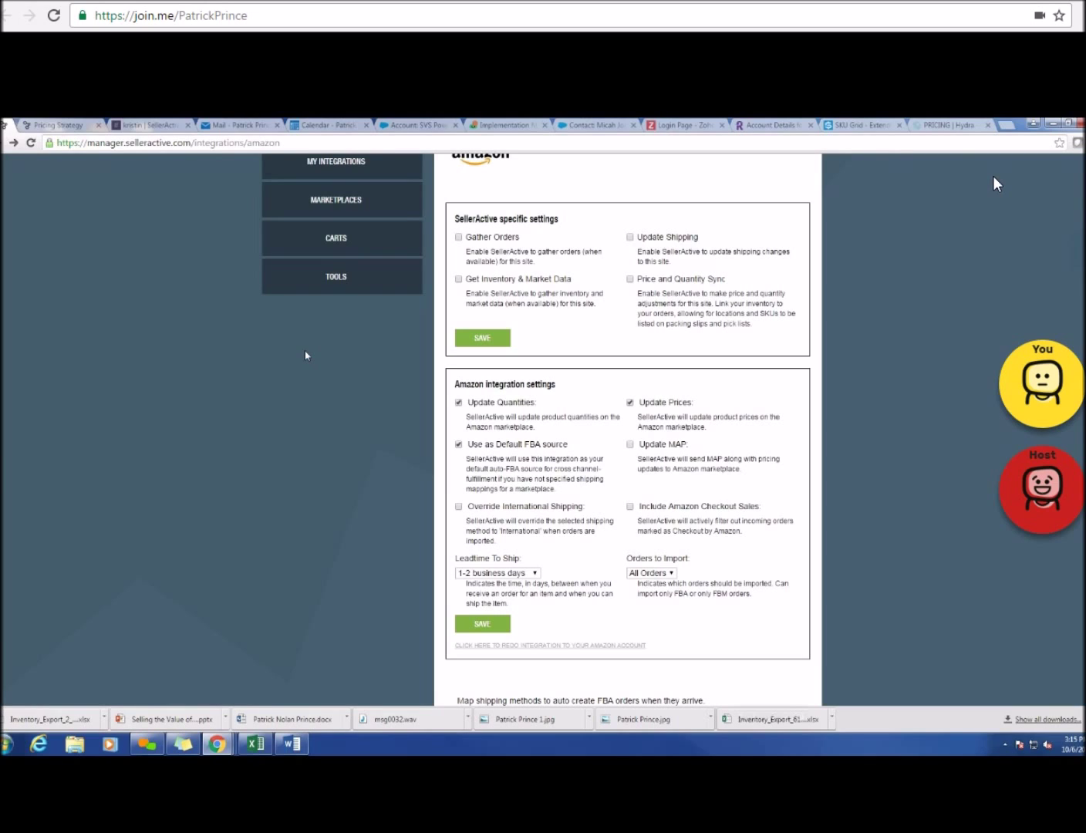
Step: Return to the list of all integrations and examine the available marketplaces, carts and tools
{"action": "scroll", "coordinate": [319, 326], "scroll_direction": "up", "scroll_amount": 2}
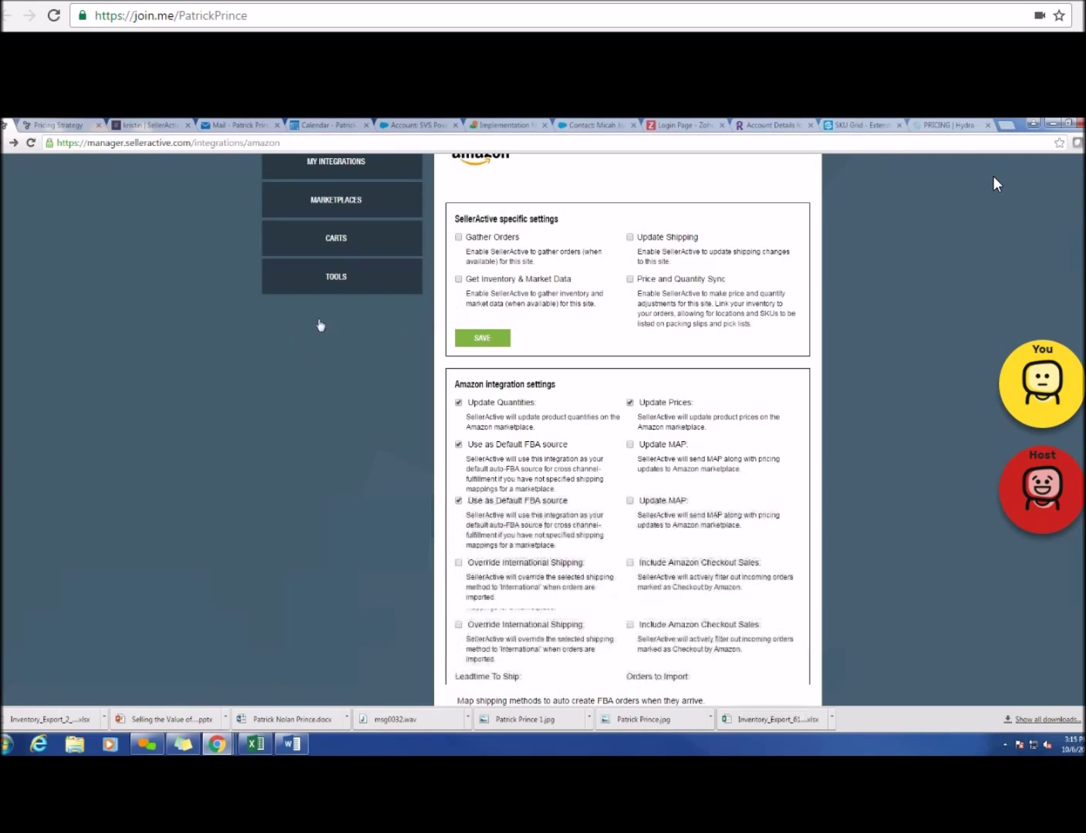
{"action": "left_click", "coordinate": [334, 241]}
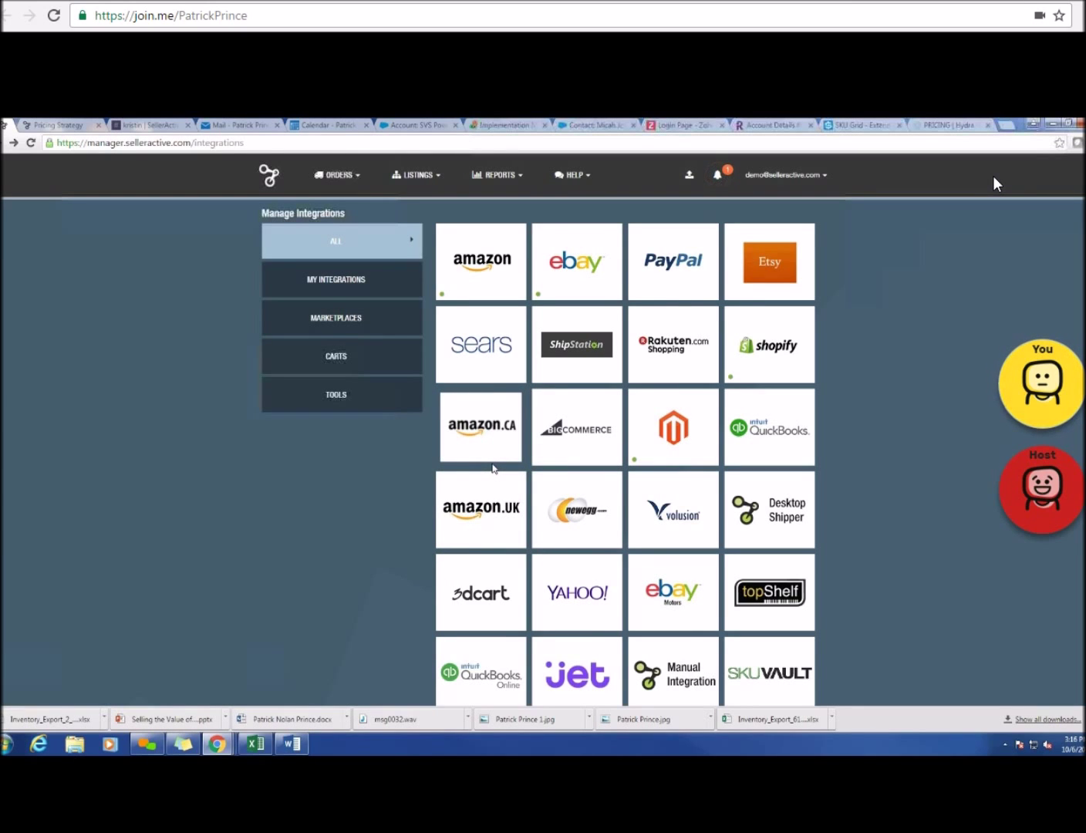
{"action": "scroll", "coordinate": [577, 540], "scroll_direction": "down", "scroll_amount": 2}
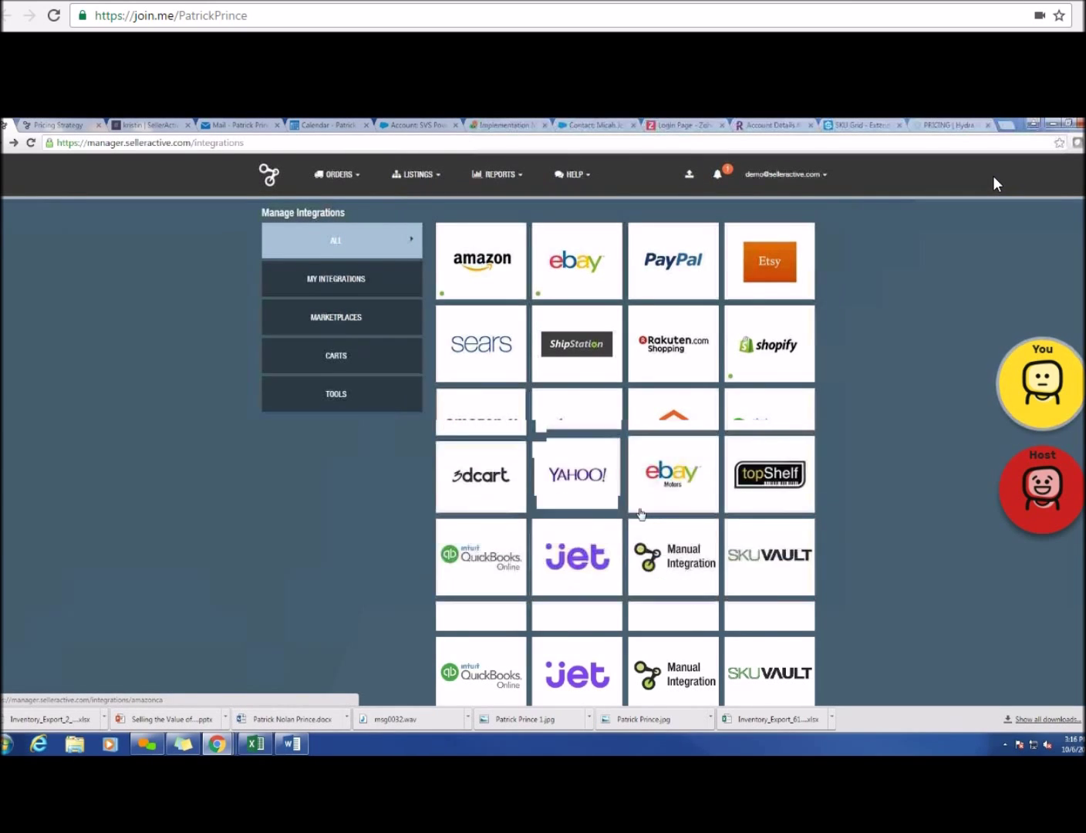
{"action": "scroll", "coordinate": [668, 569], "scroll_direction": "down", "scroll_amount": 1}
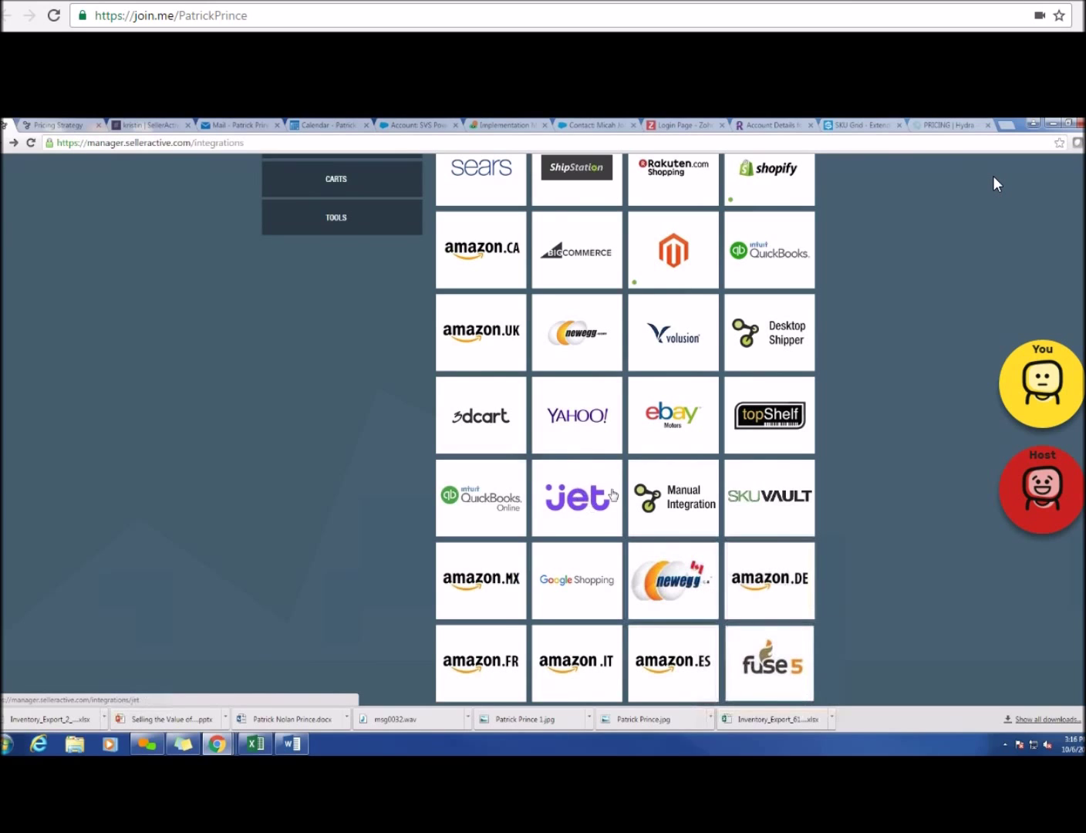
{"action": "scroll", "coordinate": [686, 501], "scroll_direction": "up", "scroll_amount": 2}
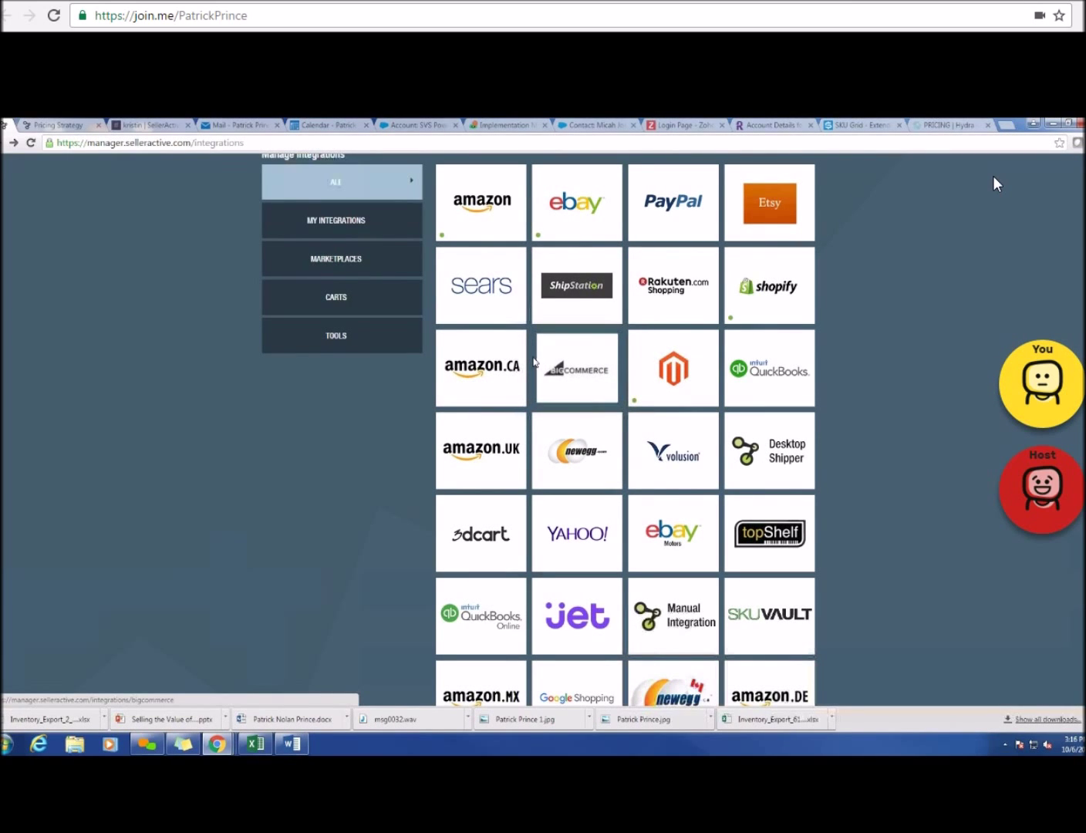
{"action": "scroll", "coordinate": [533, 363], "scroll_direction": "down", "scroll_amount": 2}
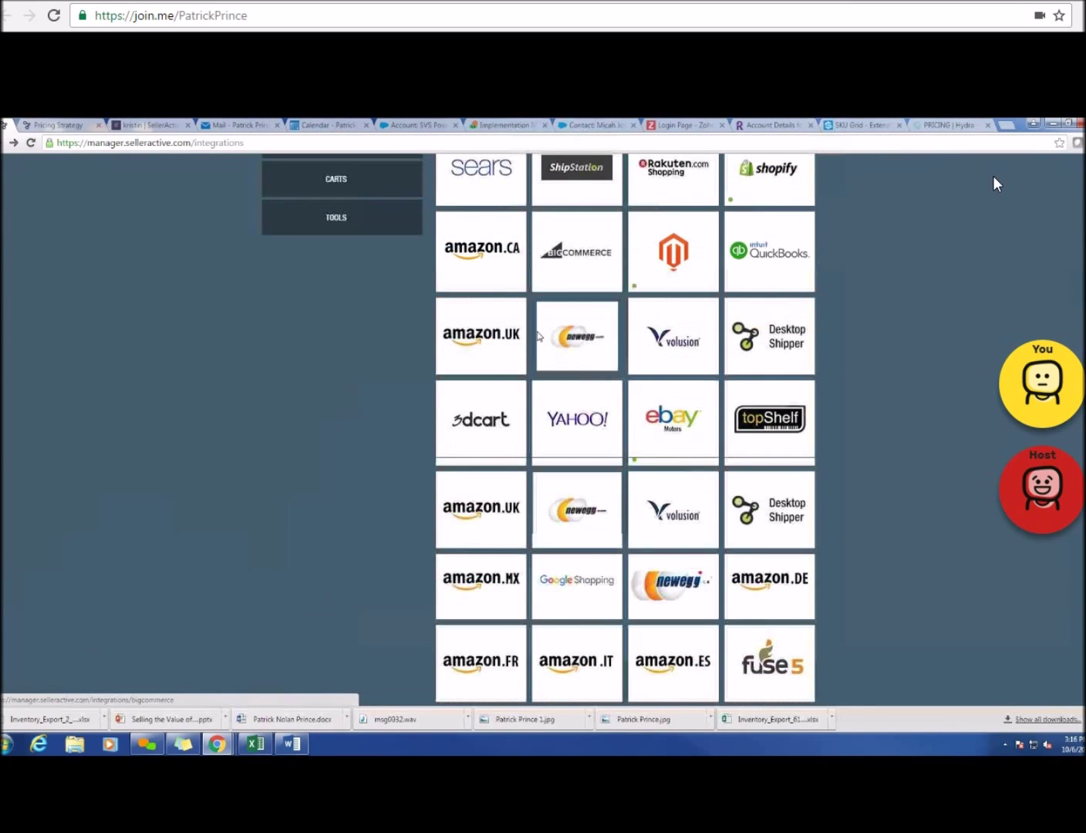
{"action": "scroll", "coordinate": [484, 207], "scroll_direction": "up", "scroll_amount": 4}
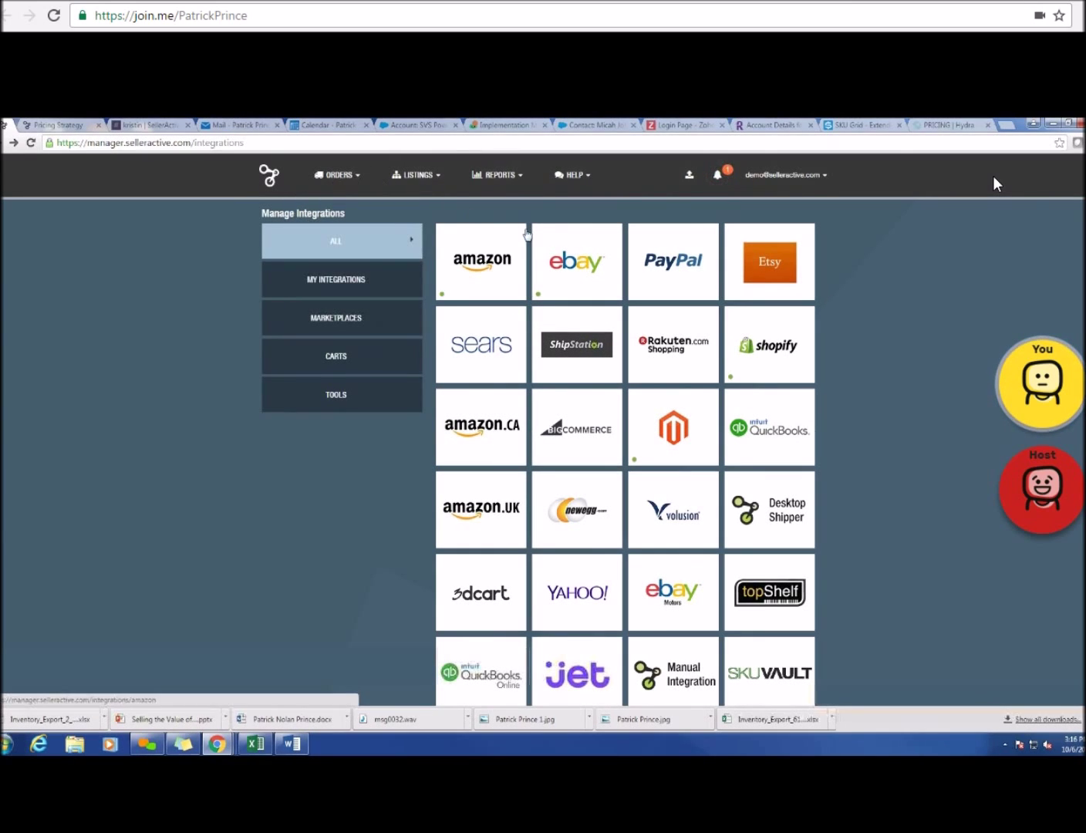
Step: Open the Pricing Manager for the listings and export its items to an Excel file
{"action": "mouse_move", "coordinate": [339, 175]}
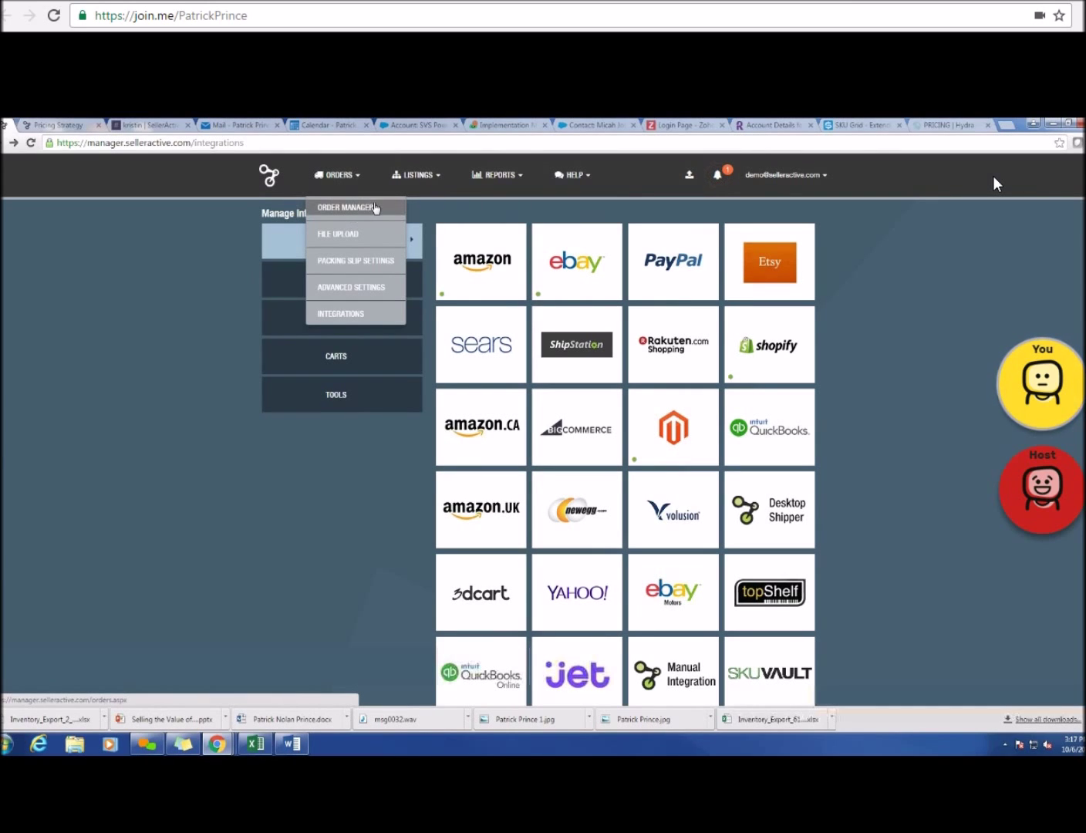
{"action": "mouse_move", "coordinate": [409, 179]}
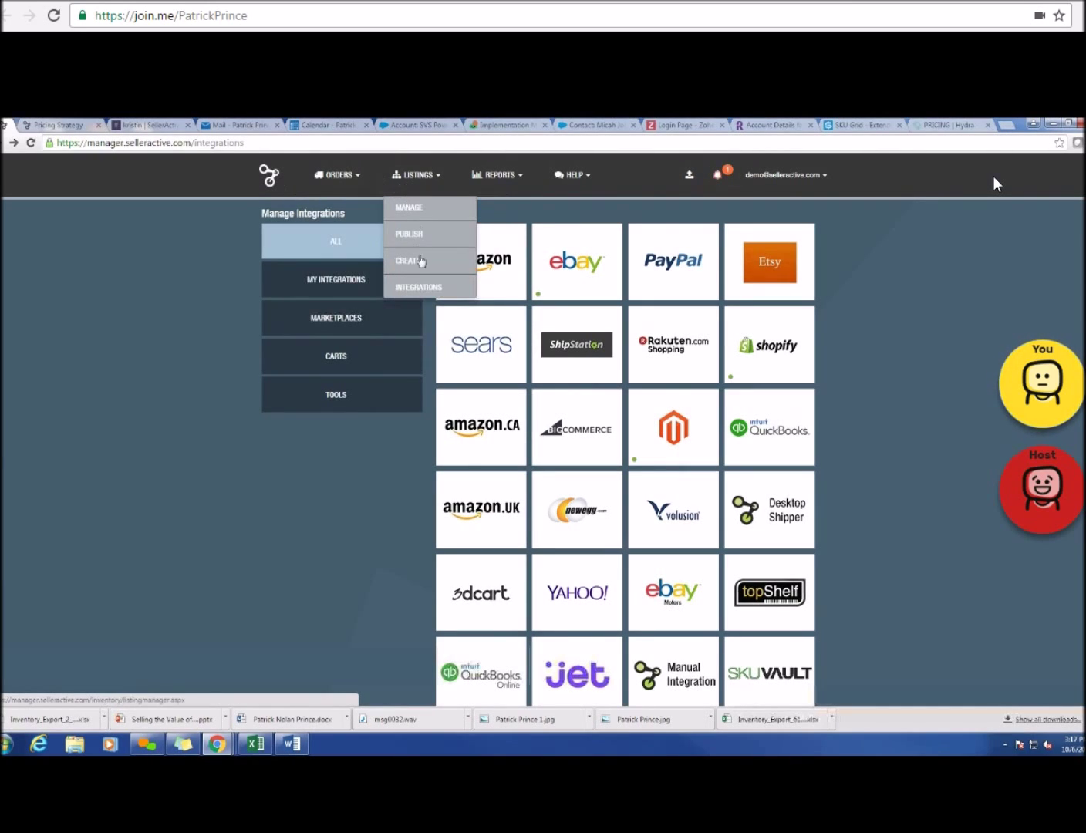
{"action": "left_click", "coordinate": [417, 213]}
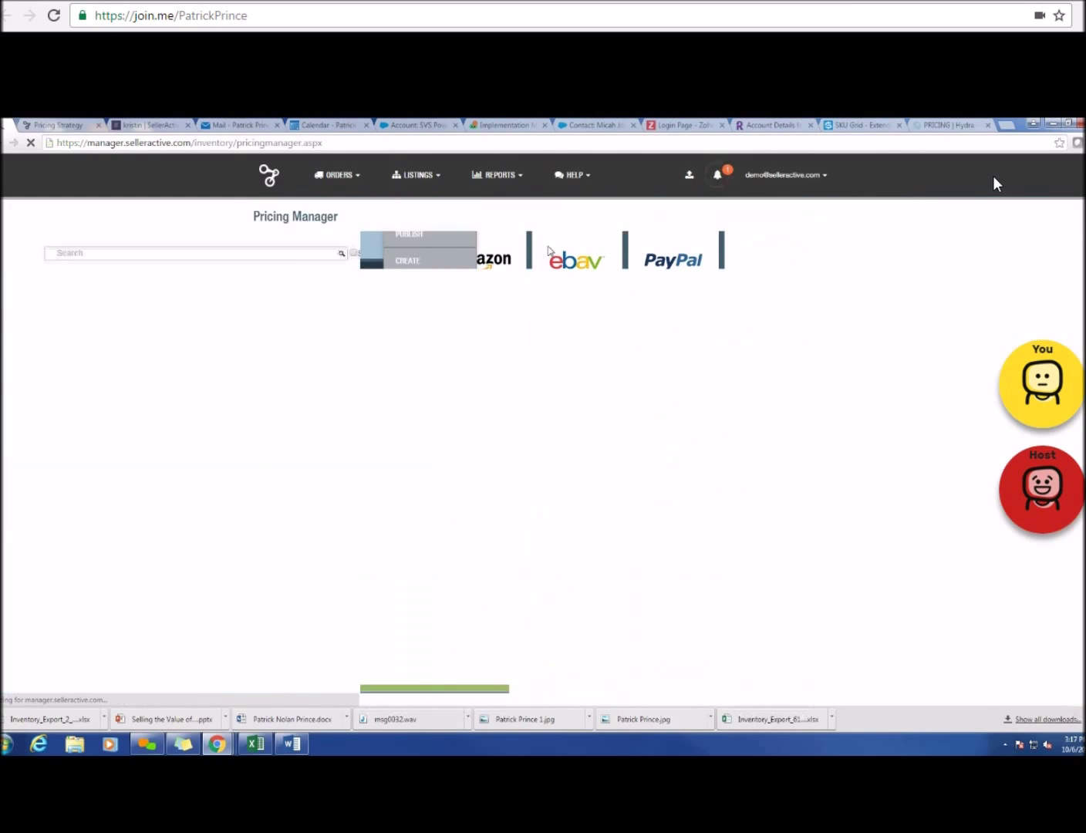
{"action": "left_click", "coordinate": [818, 254]}
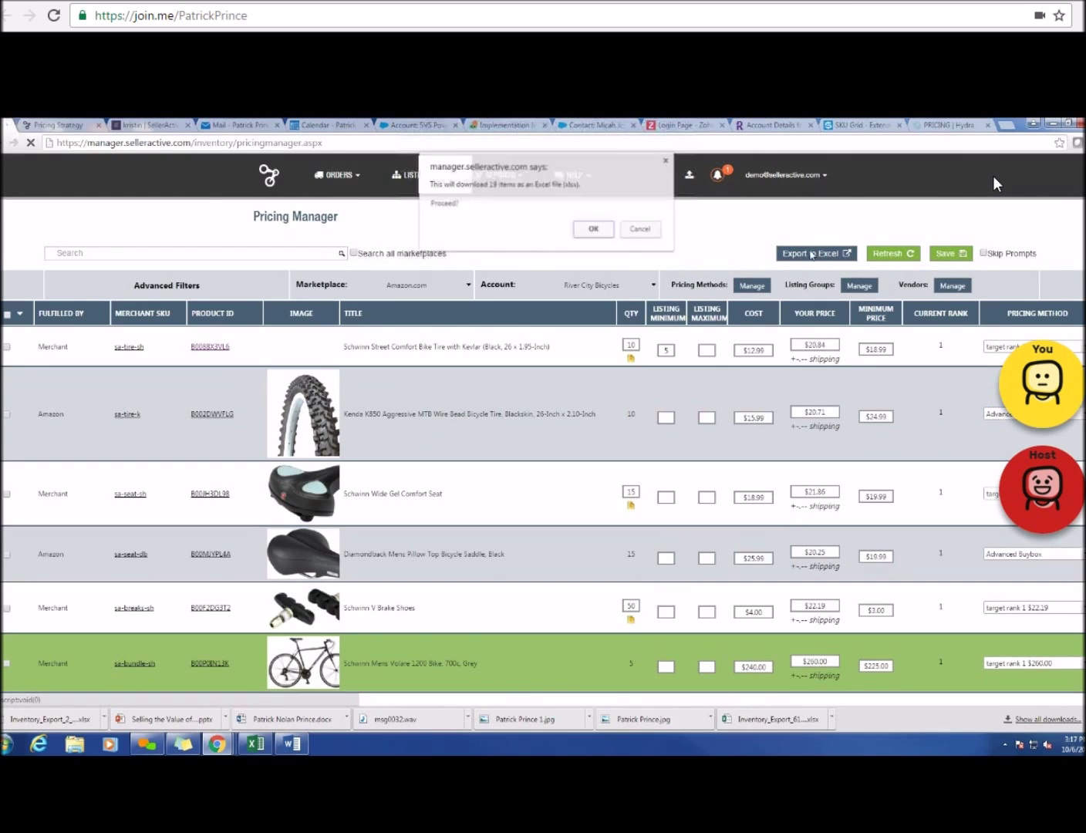
{"action": "left_click", "coordinate": [592, 229]}
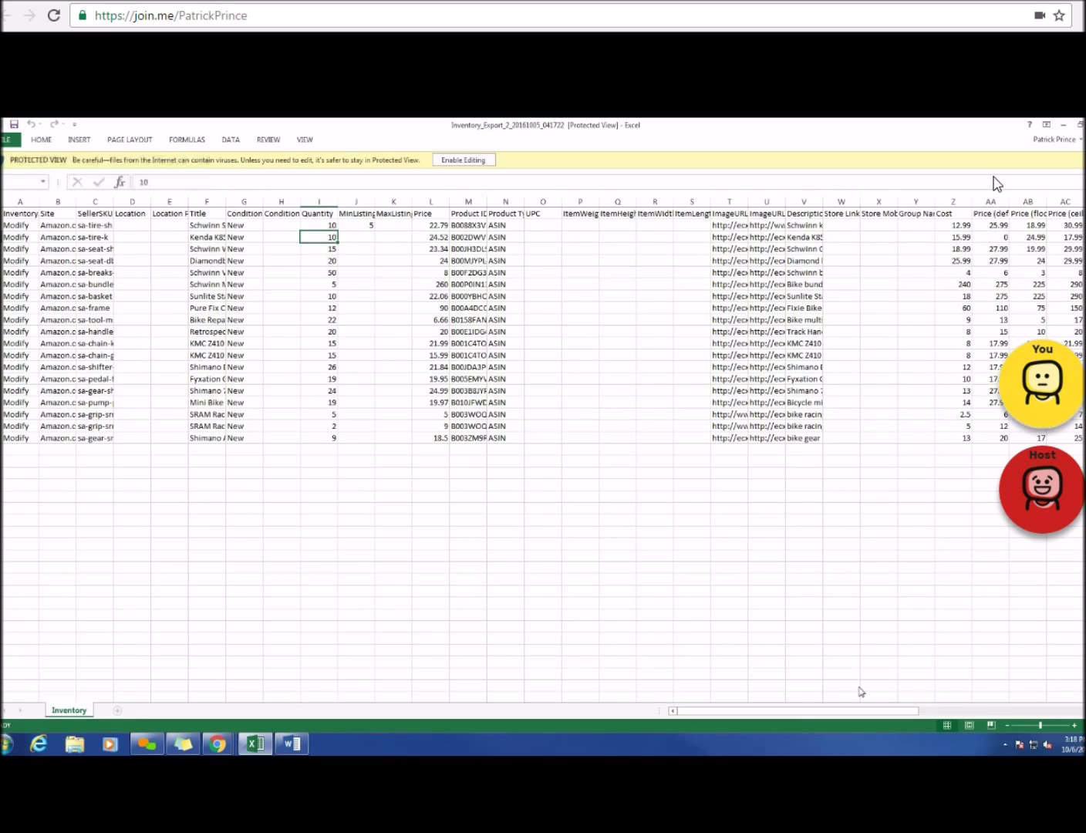
Step: Examine the price and cost columns of the exported inventory spreadsheet in Excel and return to the browser
{"action": "left_click_drag", "start_coordinate": [831, 717], "coordinate": [838, 706]}
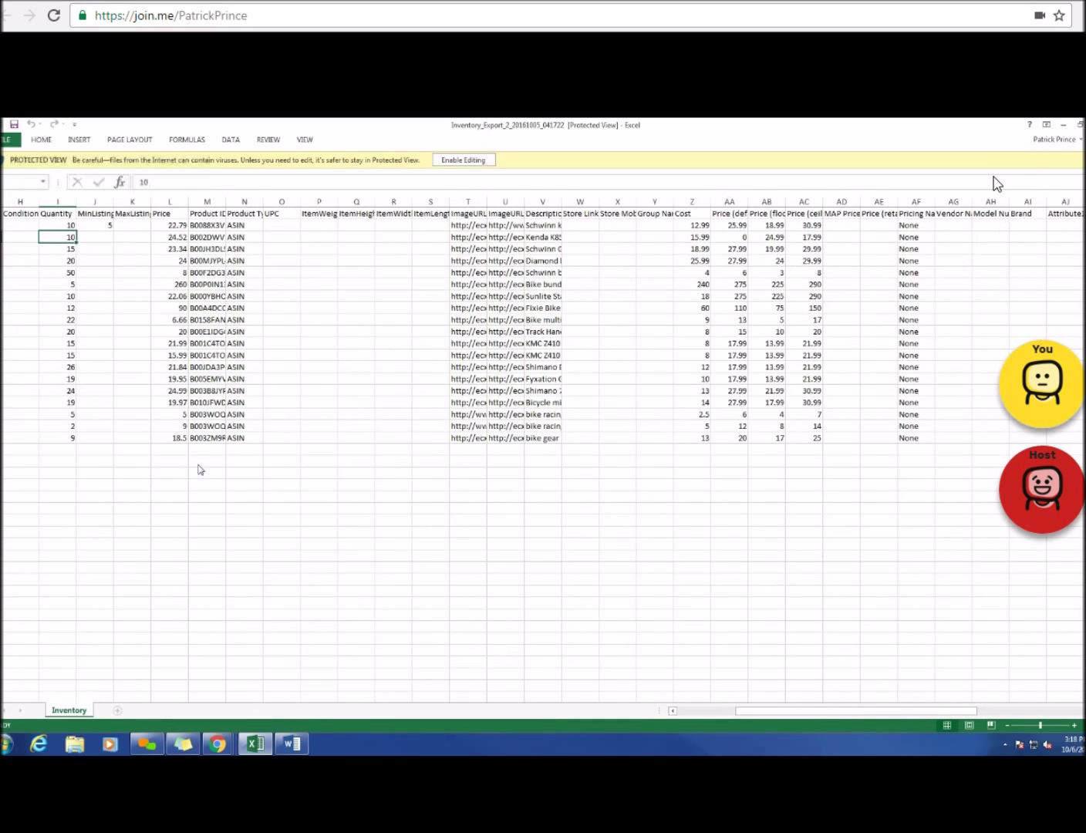
{"action": "left_click", "coordinate": [1064, 125]}
Step: Open the Listing Manager page for publishing listings
{"action": "left_click", "coordinate": [417, 175]}
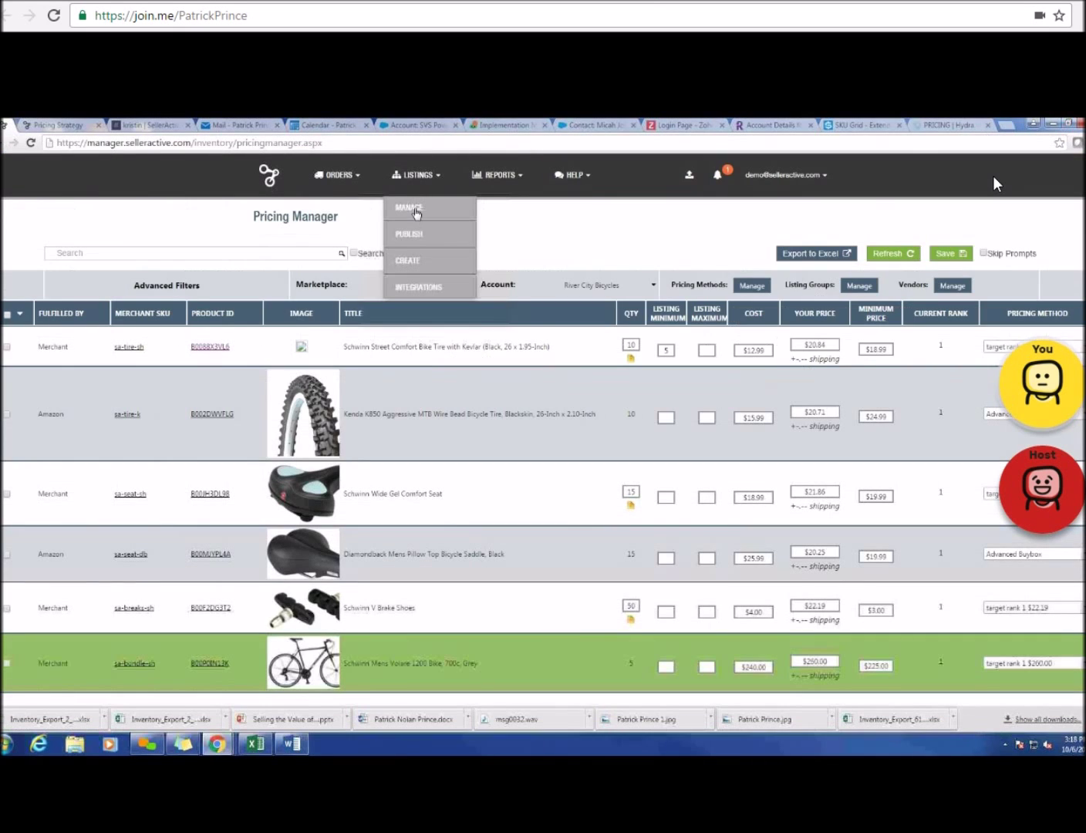
{"action": "left_click", "coordinate": [421, 242]}
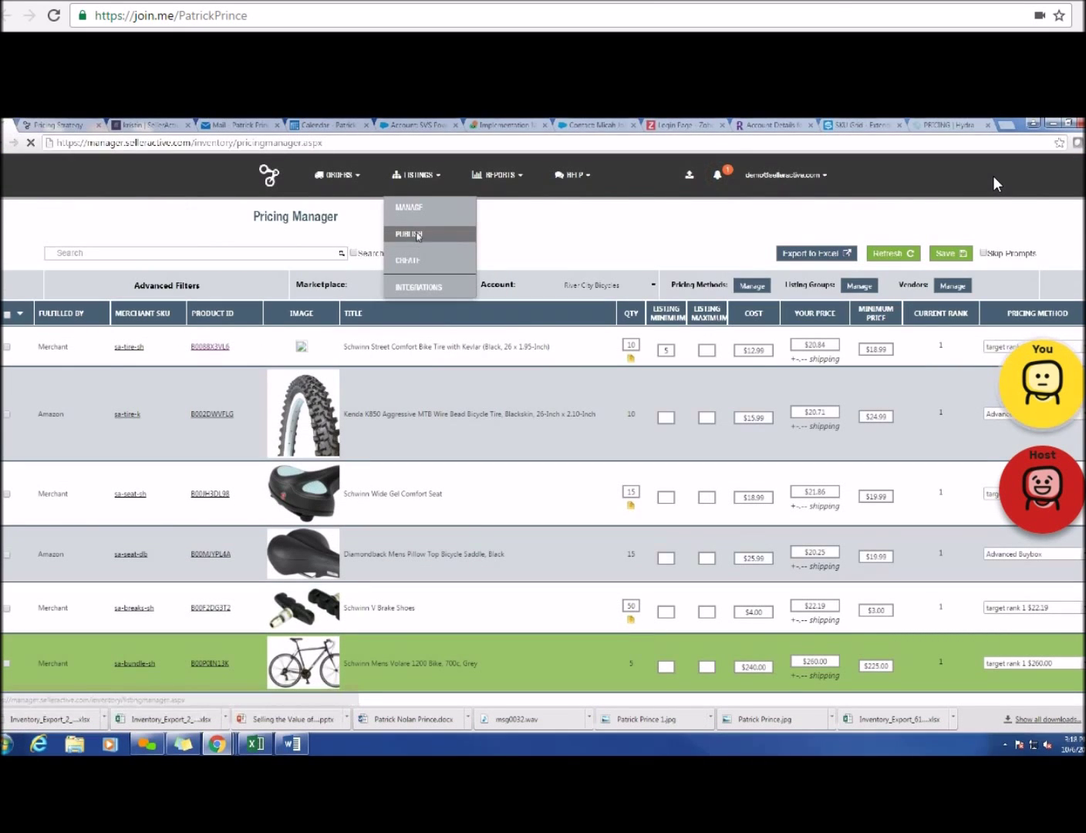
Step: Go to the File Upload page and review the template file types available for download
{"action": "left_click", "coordinate": [422, 182]}
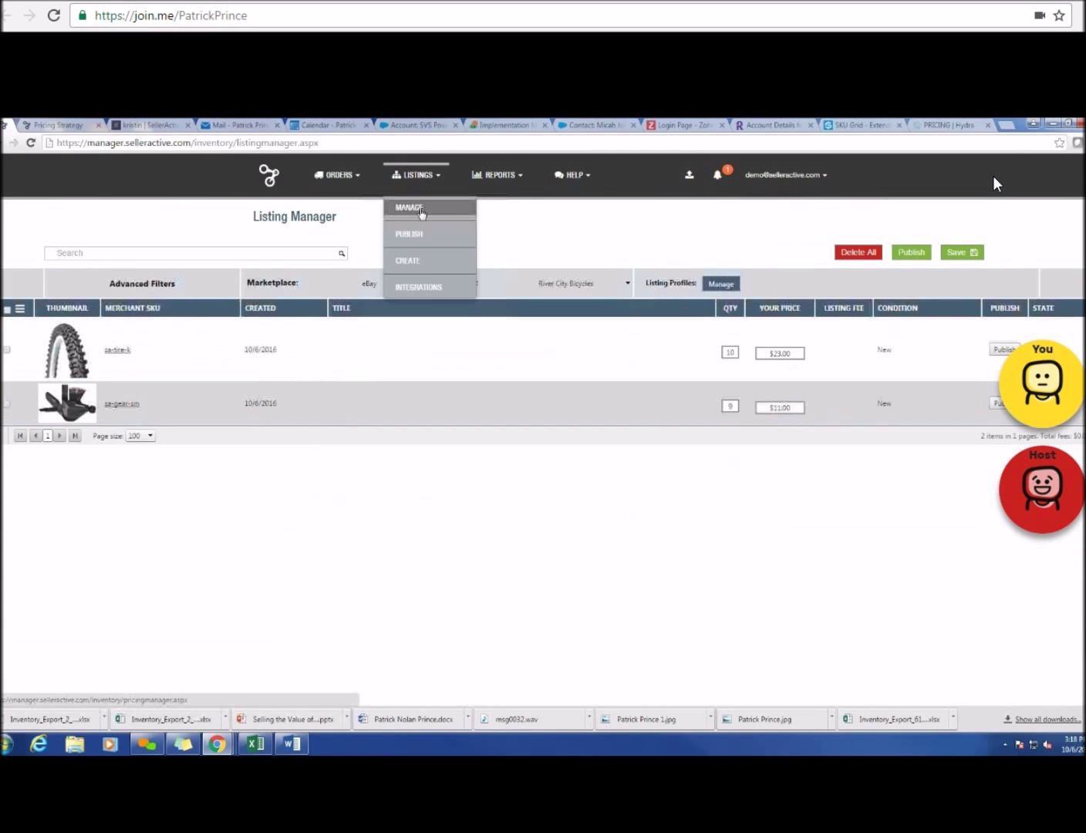
{"action": "left_click", "coordinate": [412, 262]}
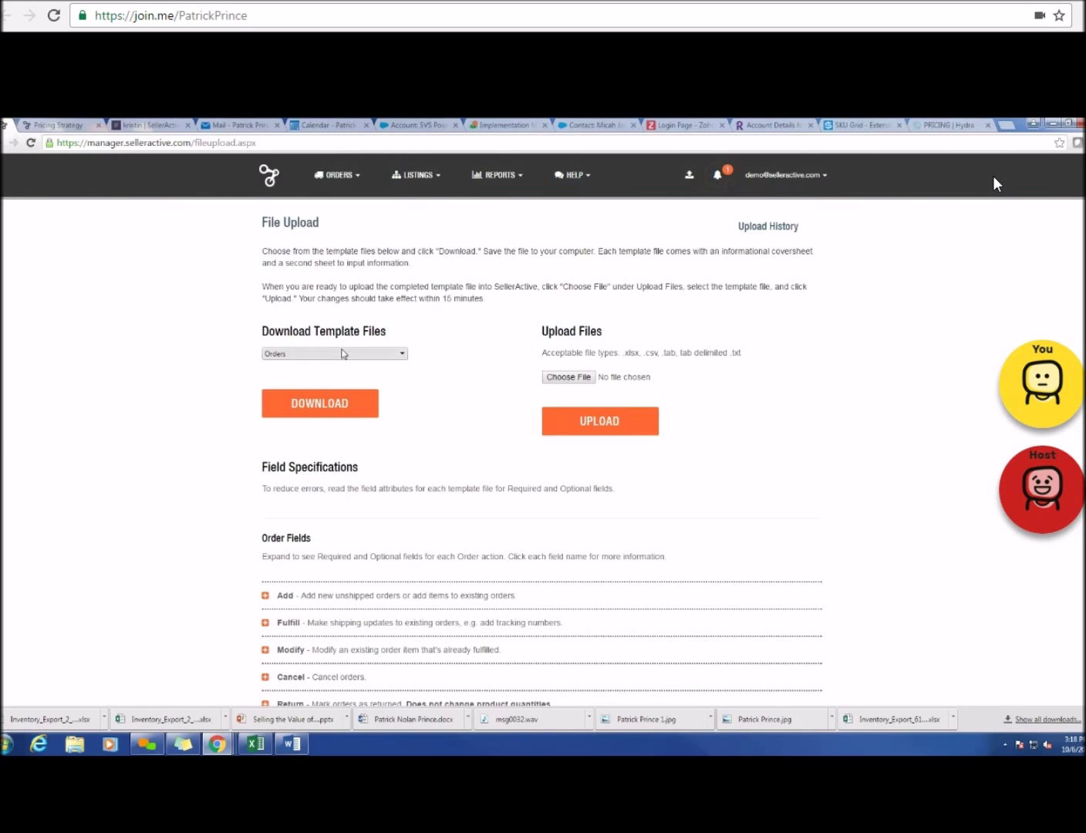
{"action": "left_click", "coordinate": [340, 354]}
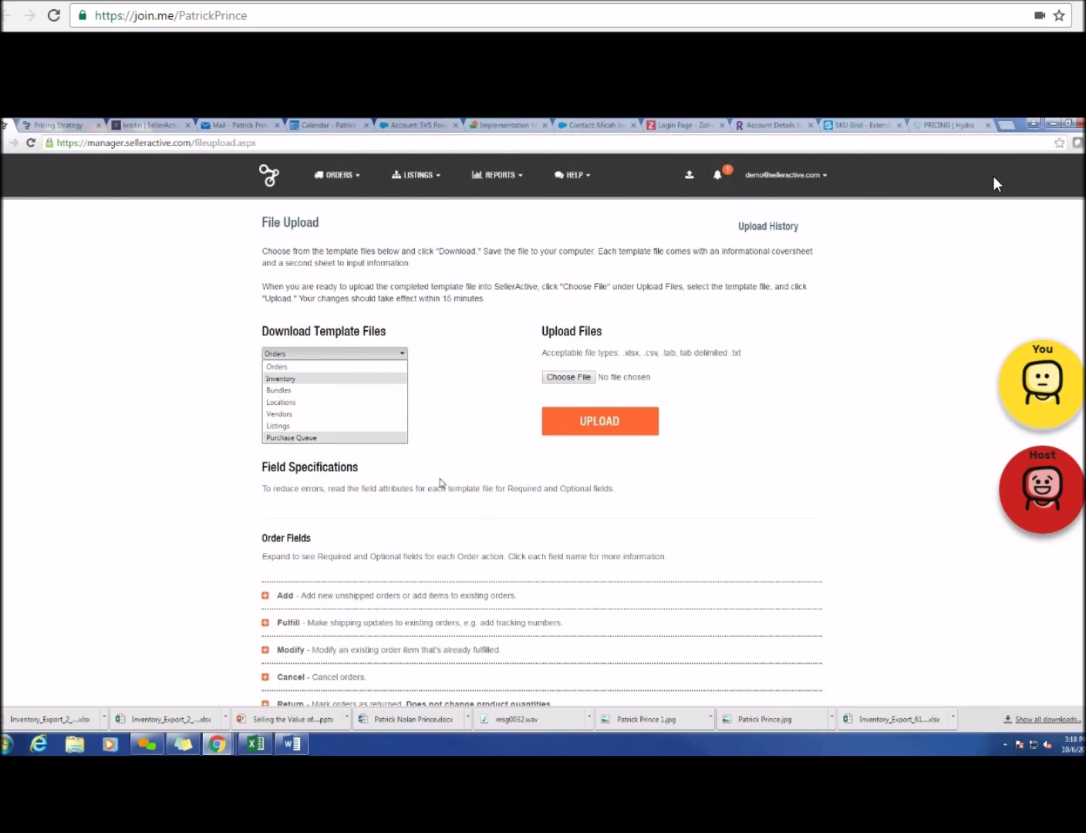
{"action": "left_click", "coordinate": [455, 367]}
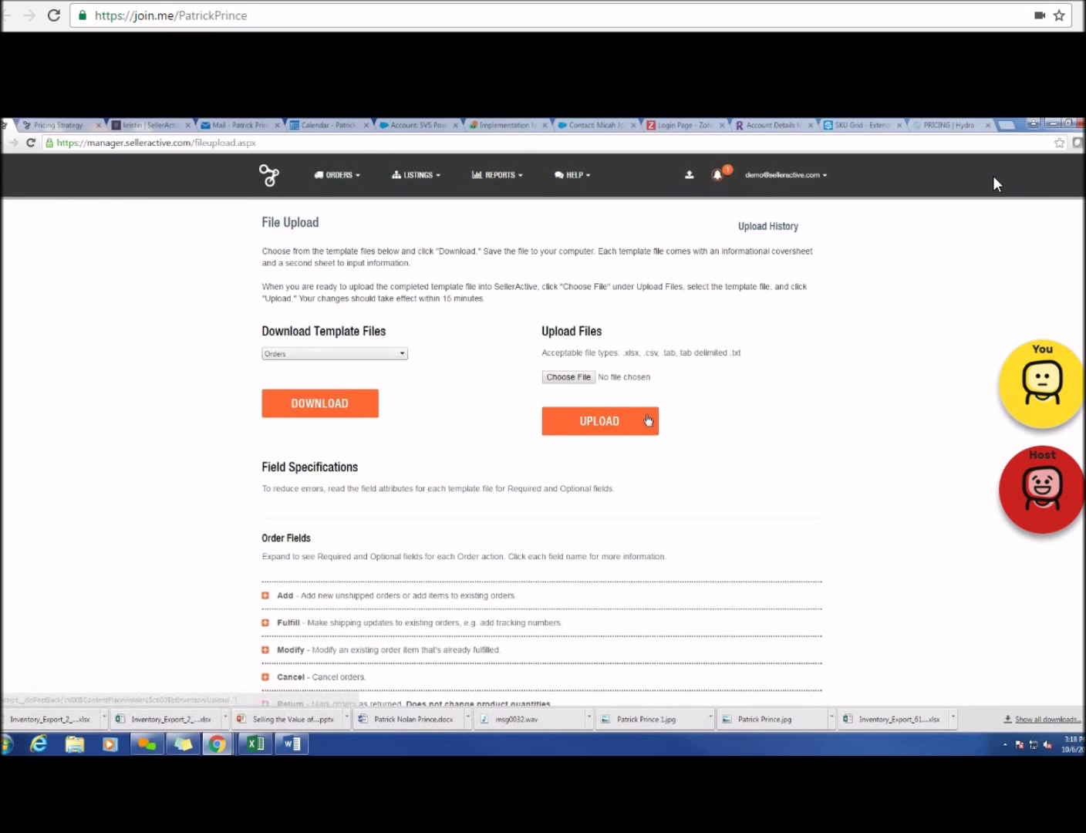
Step: Return from file upload to the Listing Manager page for publishing listings
{"action": "mouse_move", "coordinate": [422, 181]}
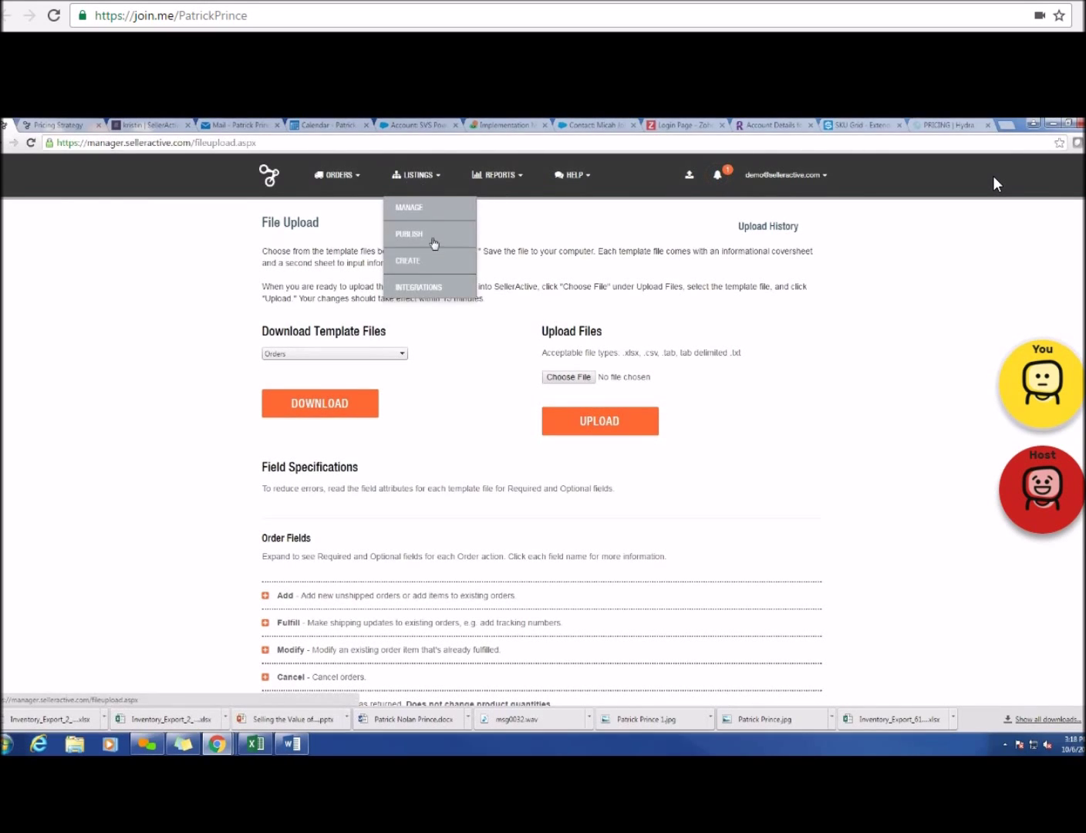
{"action": "left_click", "coordinate": [433, 242]}
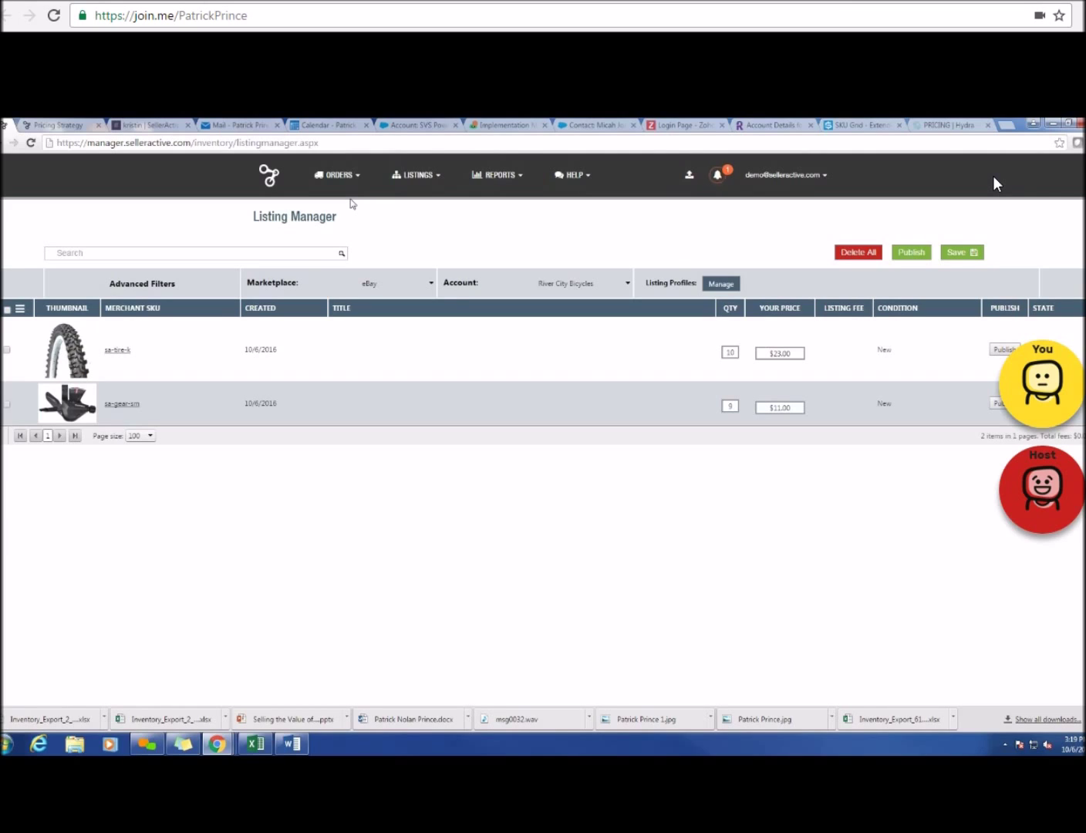
Step: Open the Order Manager to view the detailed list of unshipped orders across all sites
{"action": "mouse_move", "coordinate": [451, 182]}
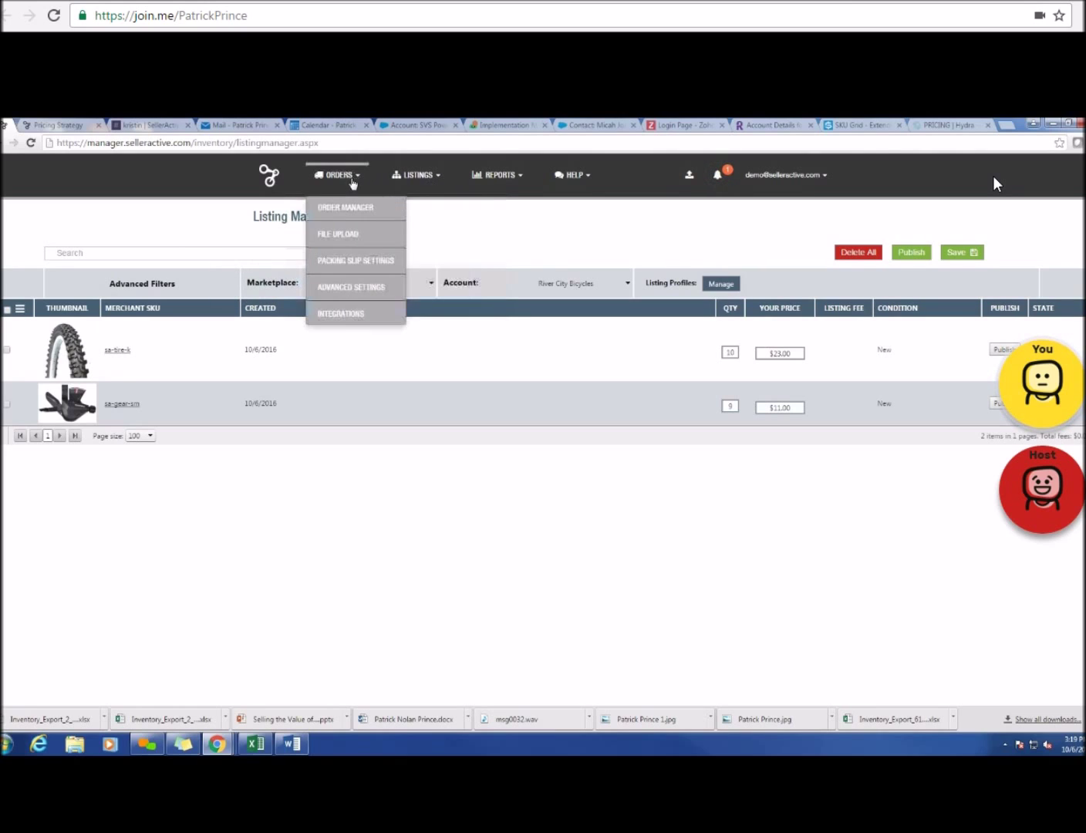
{"action": "mouse_move", "coordinate": [353, 177]}
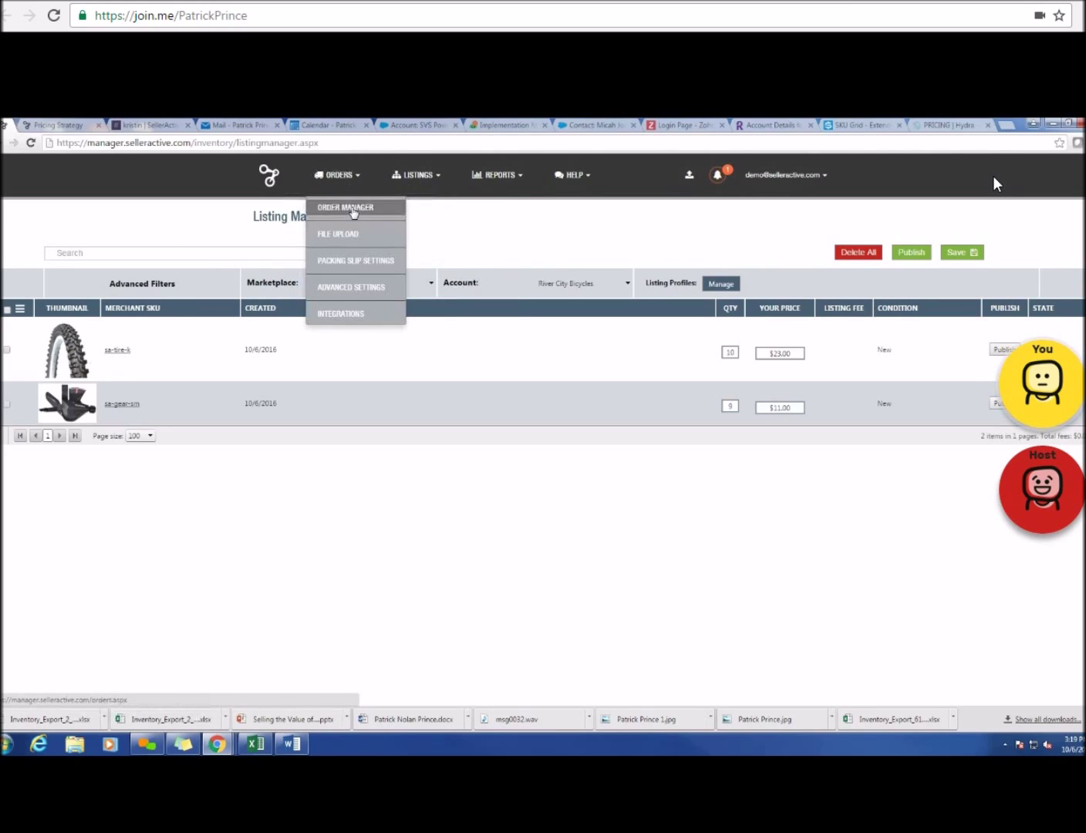
{"action": "left_click", "coordinate": [352, 208]}
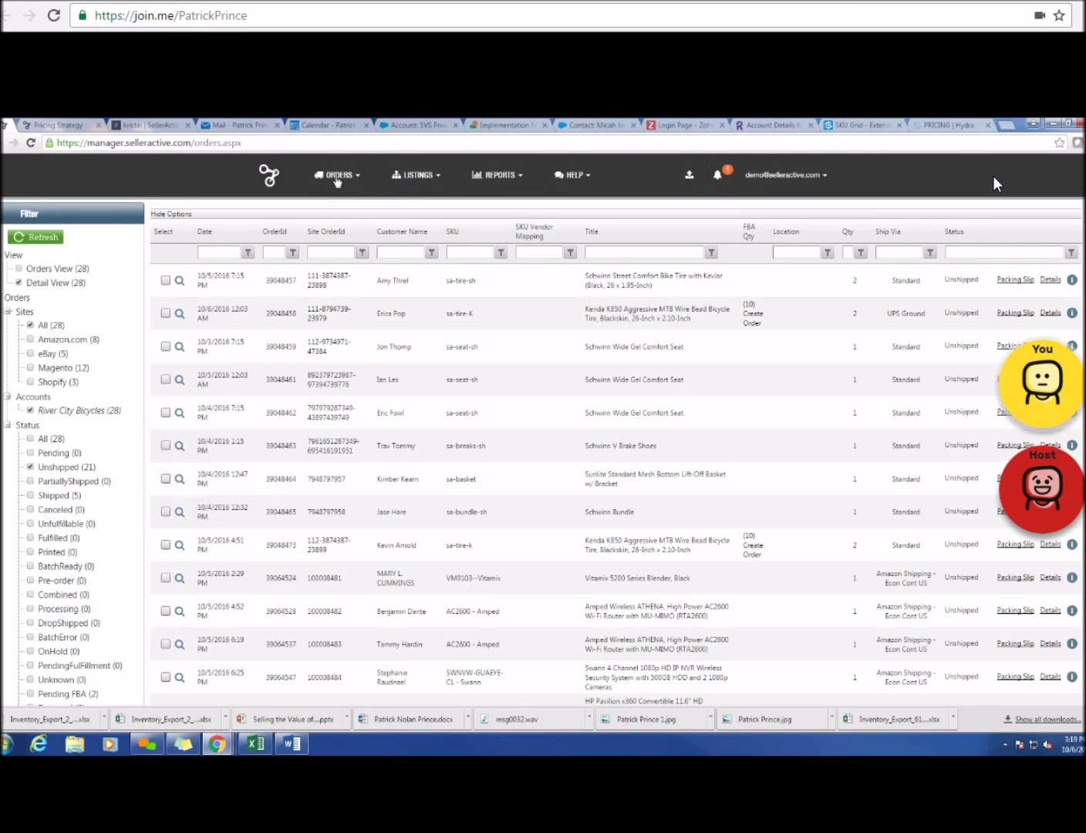
{"action": "left_click", "coordinate": [340, 173]}
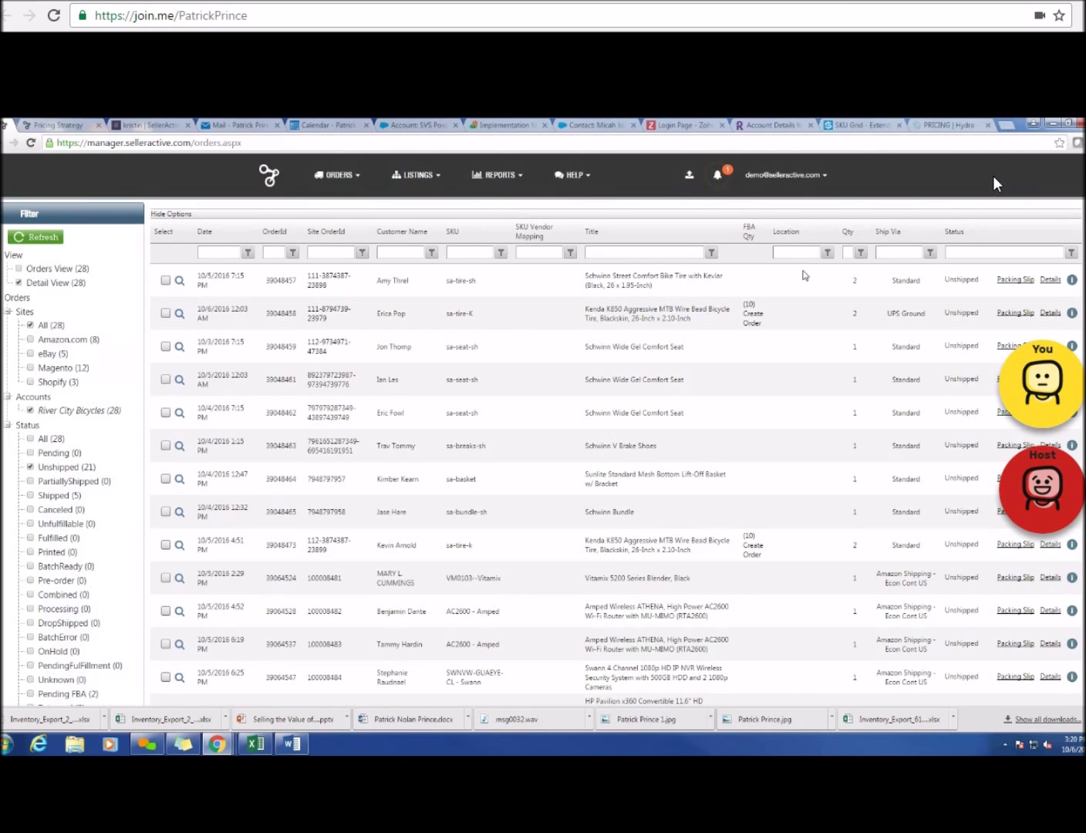
Step: Enable the Prime filter below the order statuses and return to the beginning of the order list
{"action": "mouse_move", "coordinate": [938, 3]}
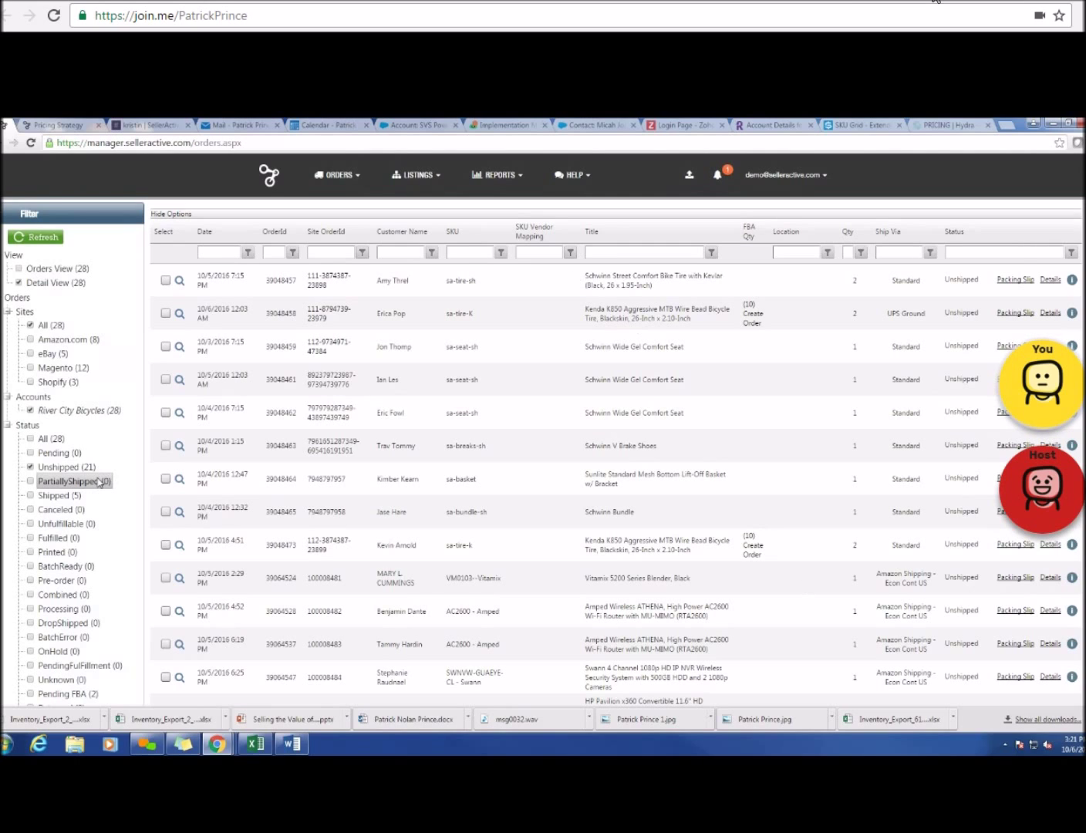
{"action": "scroll", "coordinate": [87, 590], "scroll_direction": "down", "scroll_amount": 2}
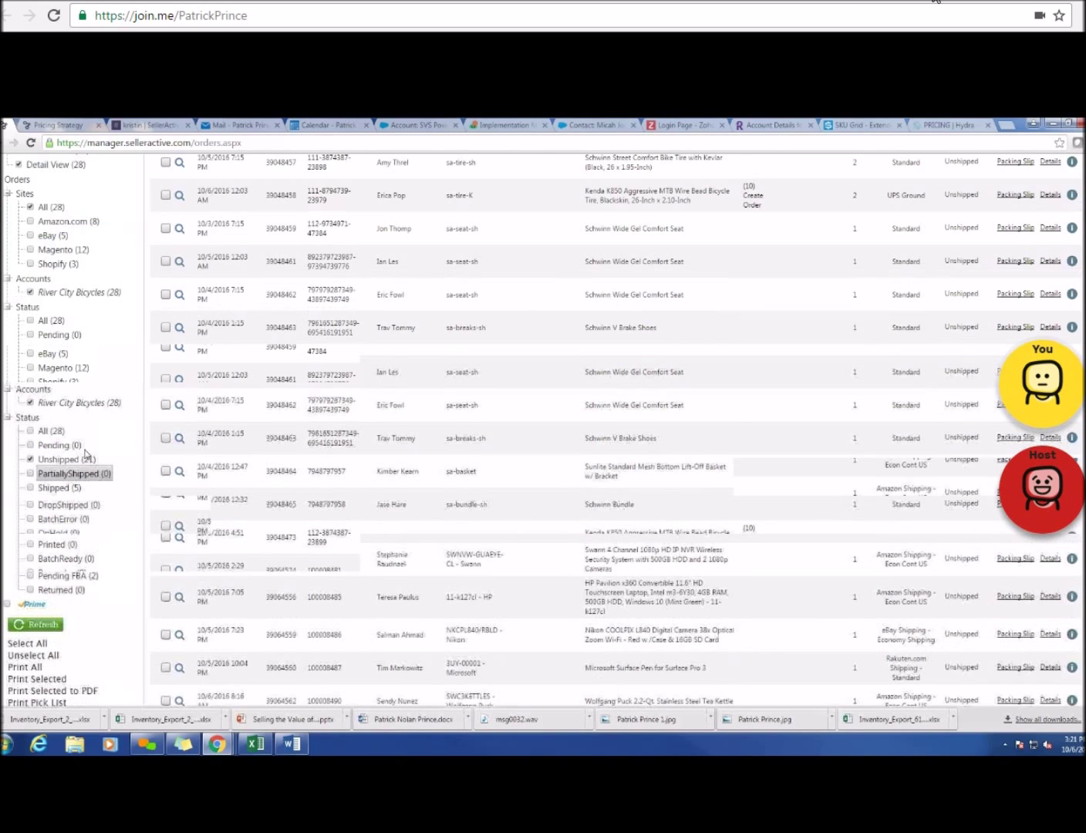
{"action": "left_click", "coordinate": [9, 605]}
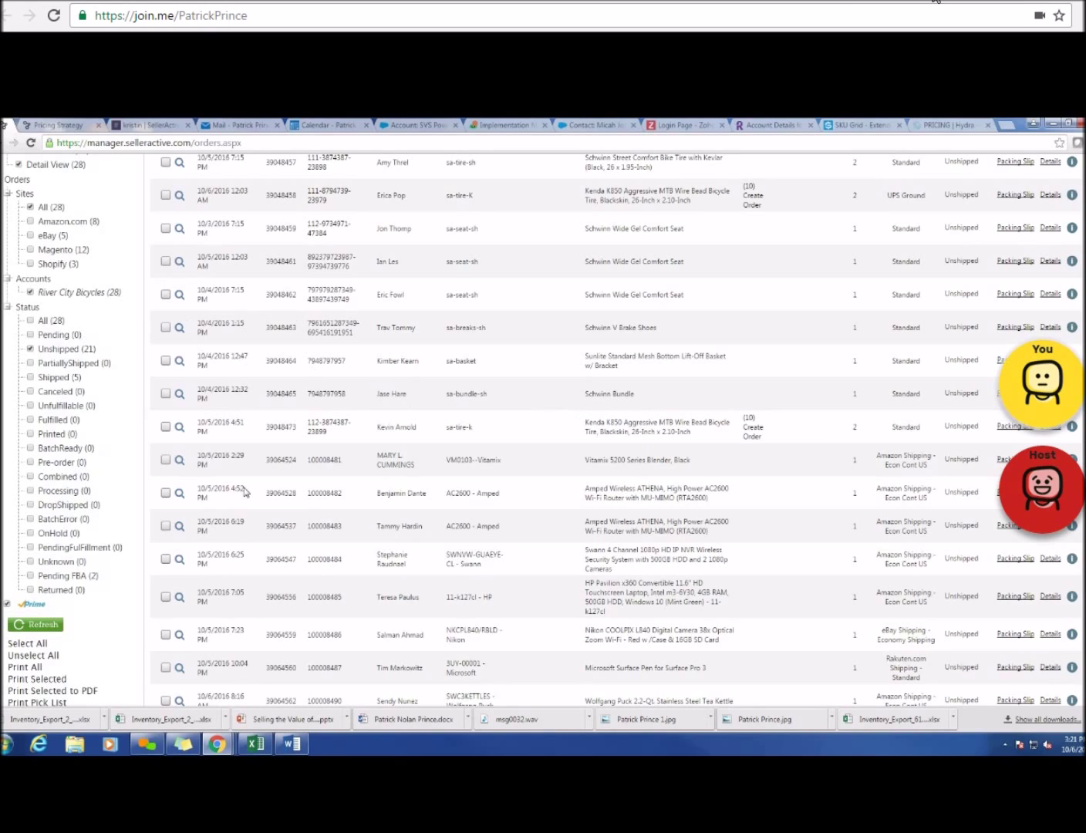
{"action": "left_click", "coordinate": [88, 409]}
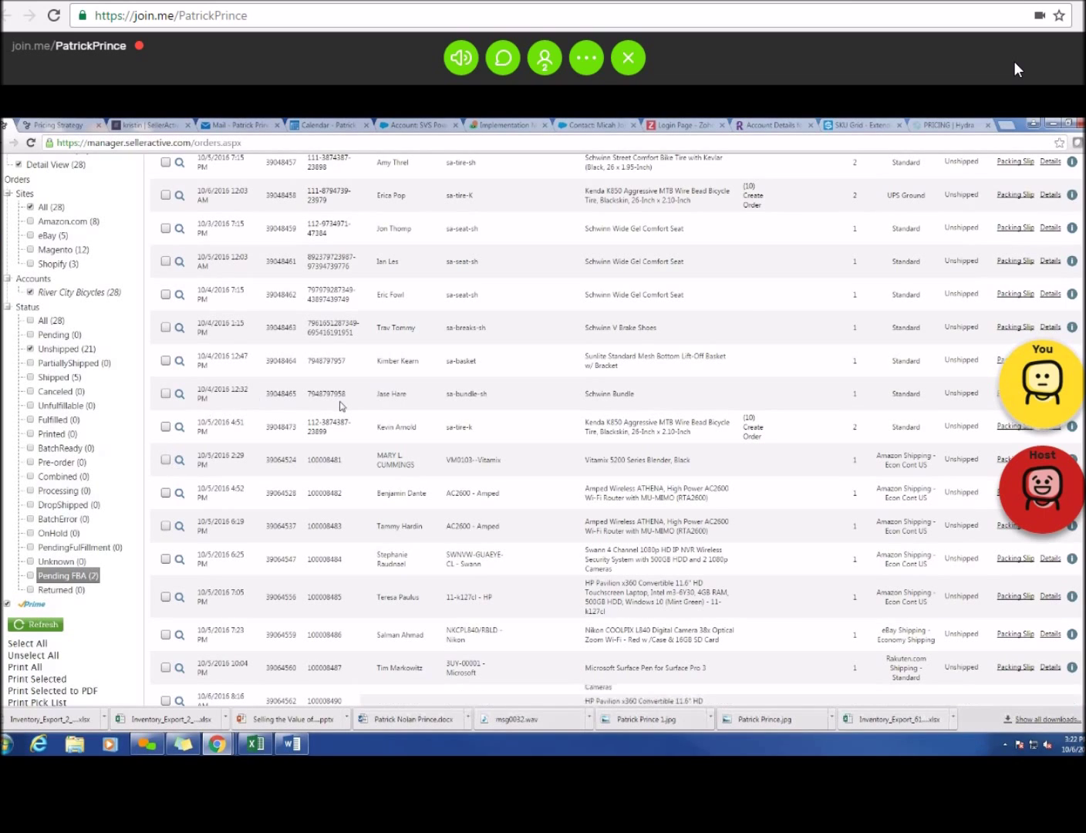
{"action": "scroll", "coordinate": [341, 406], "scroll_direction": "up", "scroll_amount": 3}
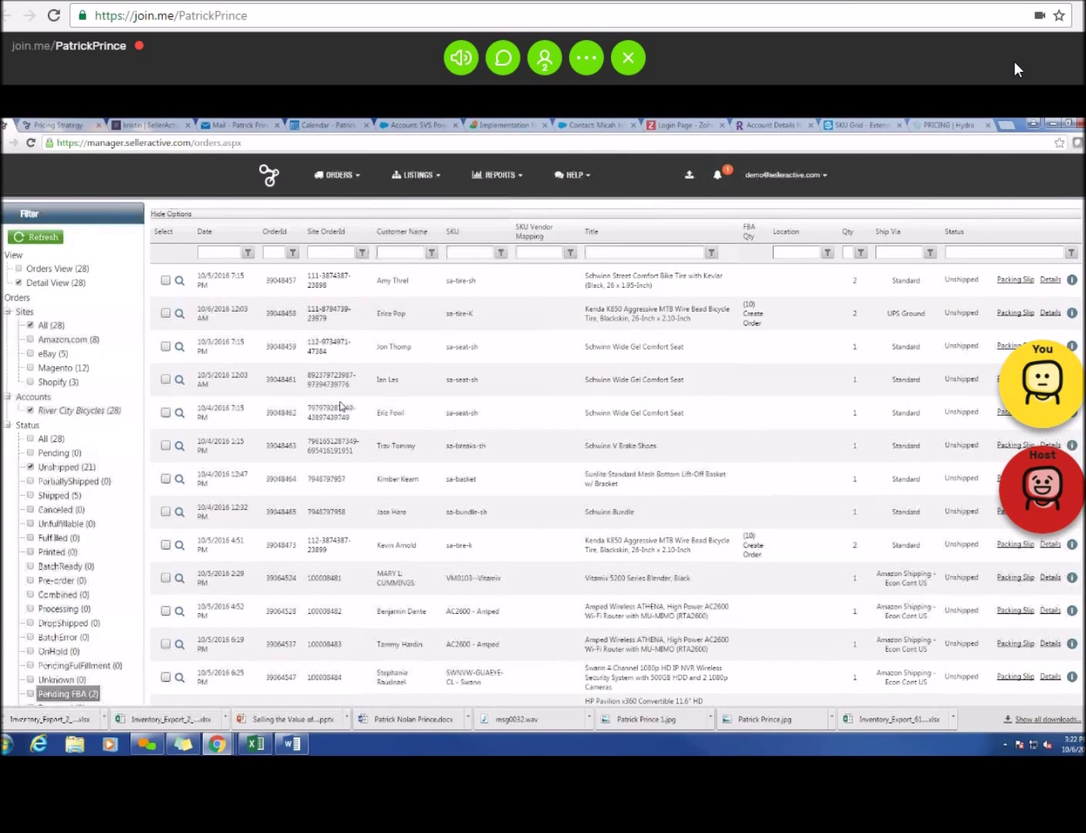